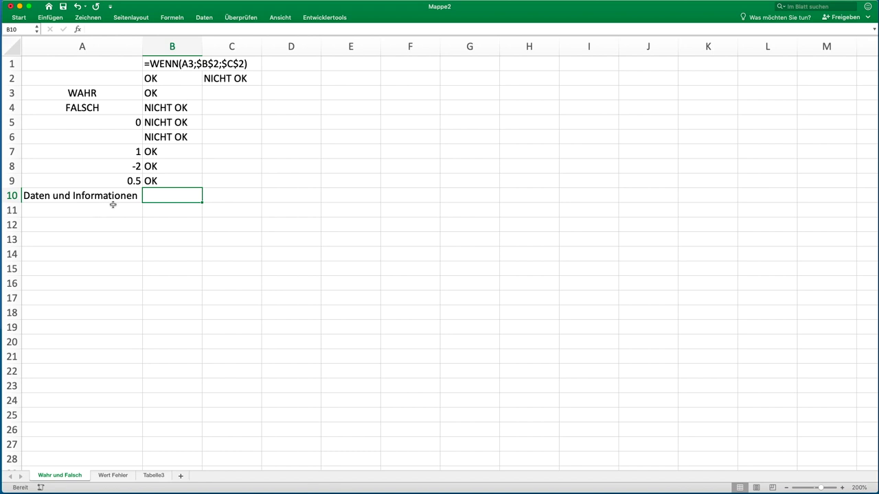
Fill the WENN formula from cell B9 down to B10, beside the text entry "Daten und Informationen"
{"action": "left_click", "coordinate": [180, 182]}
{"action": "left_click_drag", "start_coordinate": [202, 187], "coordinate": [201, 198]}
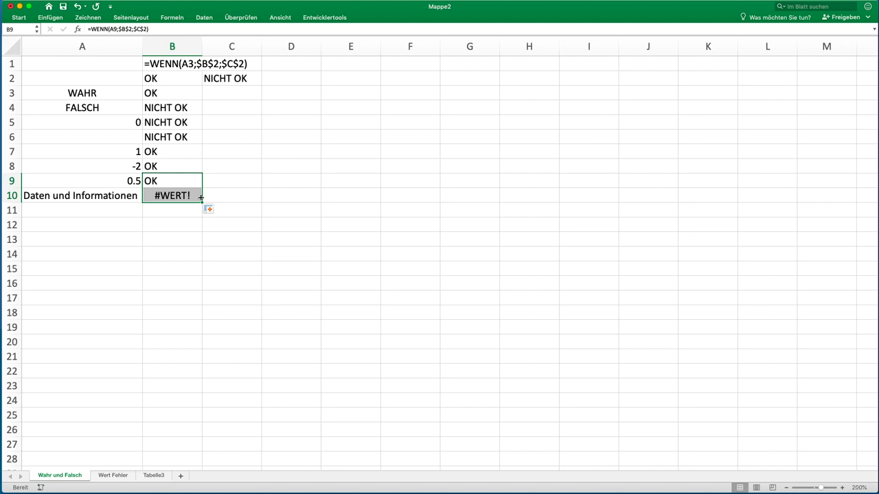
{"action": "left_click", "coordinate": [225, 199]}
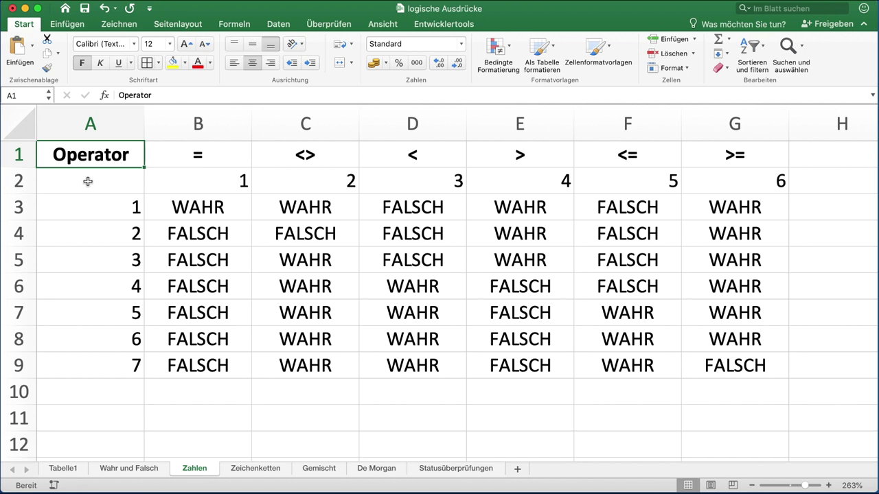
Examine the numeric comparison formulas in cells D4, E4, F7 and G9 of the Zahlen sheet
{"action": "left_click", "coordinate": [454, 238]}
{"action": "double_click", "coordinate": [454, 238]}
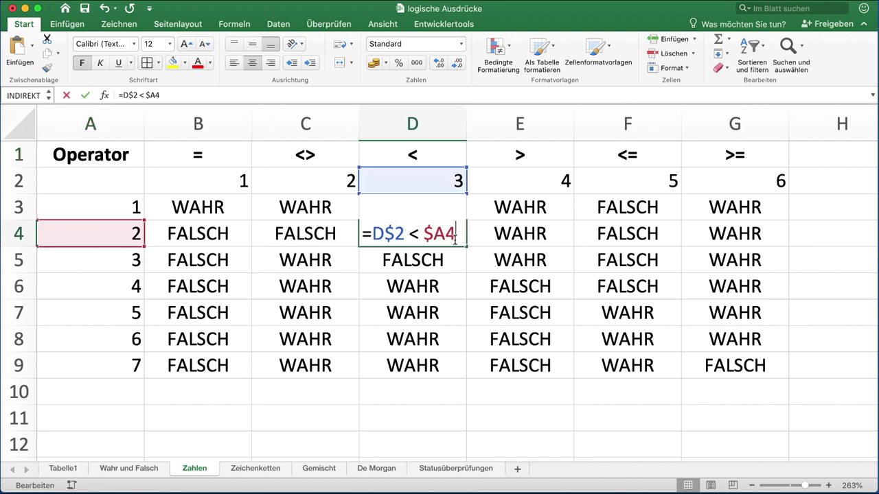
{"action": "double_click", "coordinate": [563, 238]}
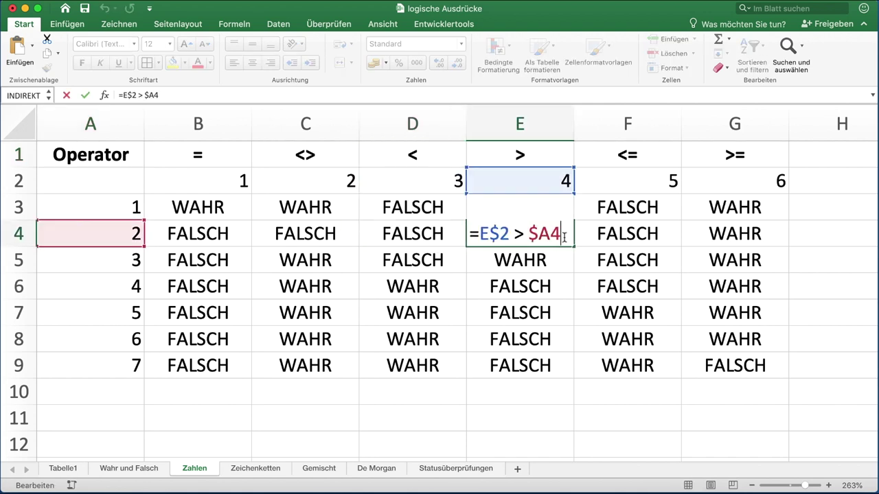
{"action": "left_click", "coordinate": [674, 310]}
{"action": "double_click", "coordinate": [675, 312]}
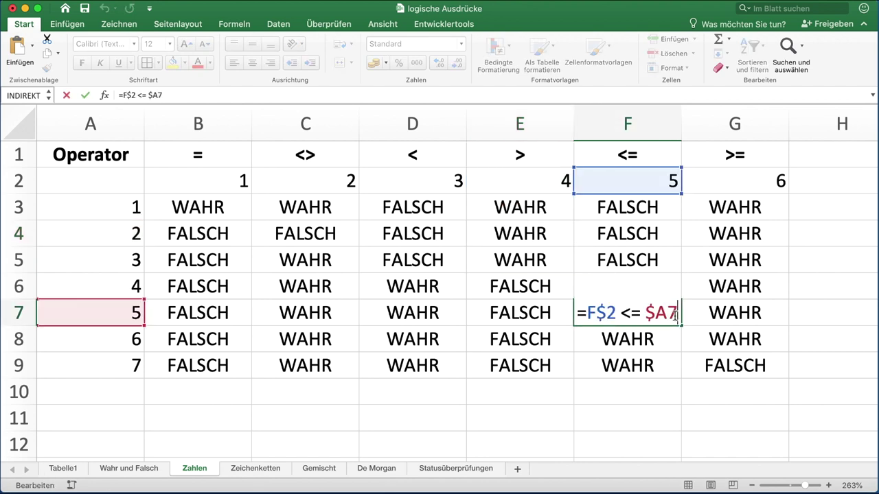
{"action": "left_click", "coordinate": [783, 362]}
{"action": "double_click", "coordinate": [782, 362]}
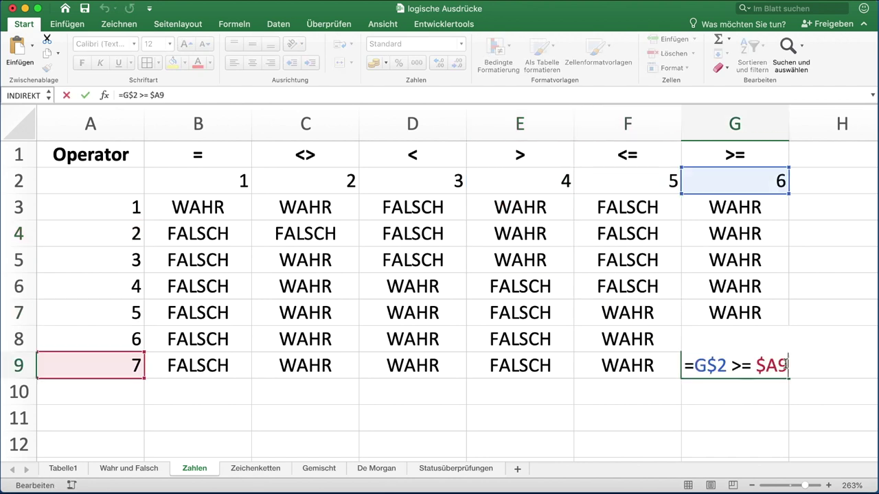
{"action": "key", "text": "Return"}
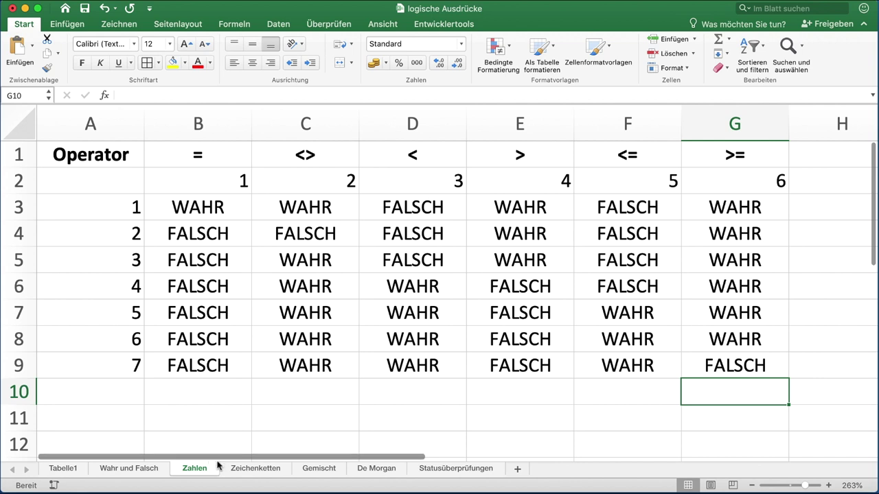
Open the Zeichenketten sheet and review the equality and inequality results in B3:C7
{"action": "left_click", "coordinate": [282, 470]}
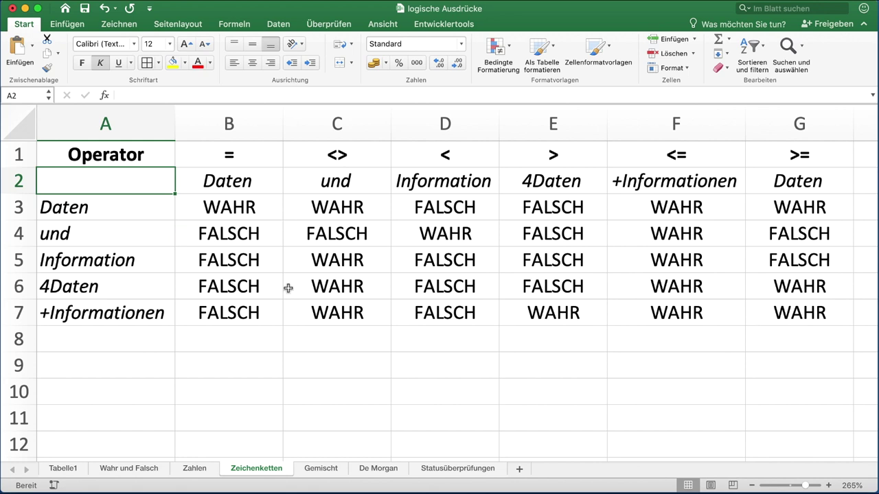
{"action": "left_click_drag", "start_coordinate": [266, 209], "coordinate": [351, 317]}
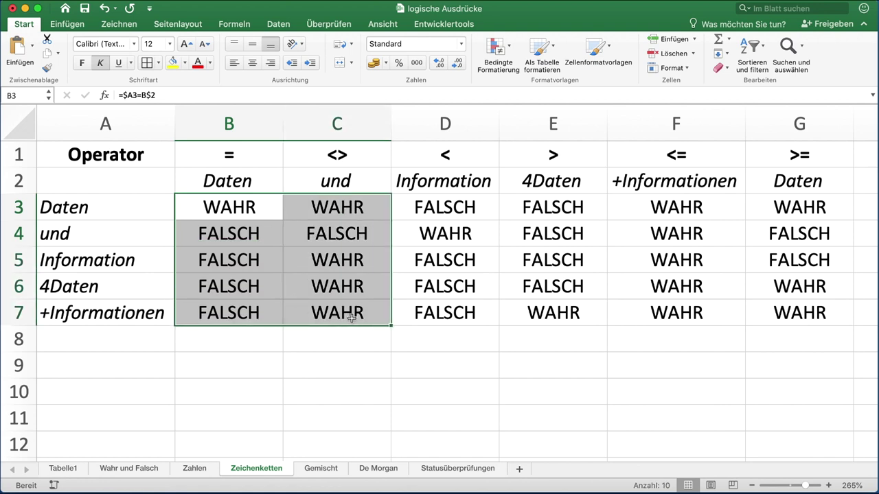
{"action": "left_click", "coordinate": [363, 388]}
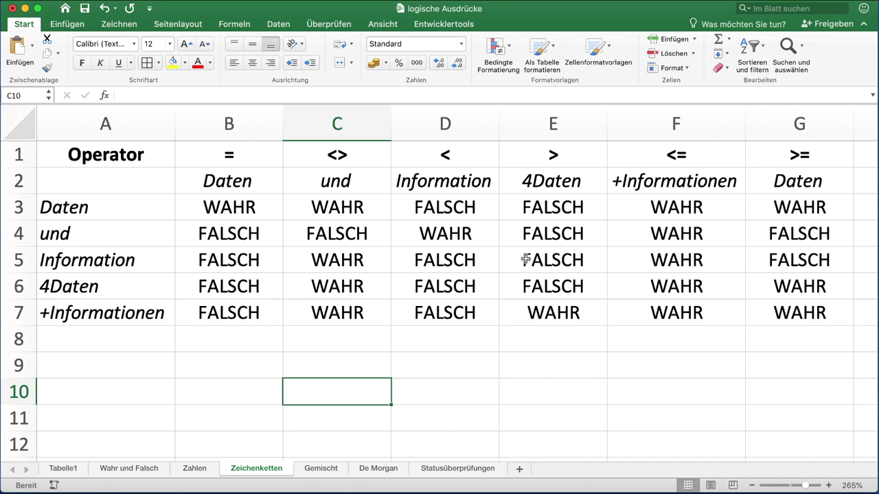
Examine the text comparison formulas in cells D3, D4, E7, F4 and G4 of the Zeichenketten sheet
{"action": "double_click", "coordinate": [491, 205]}
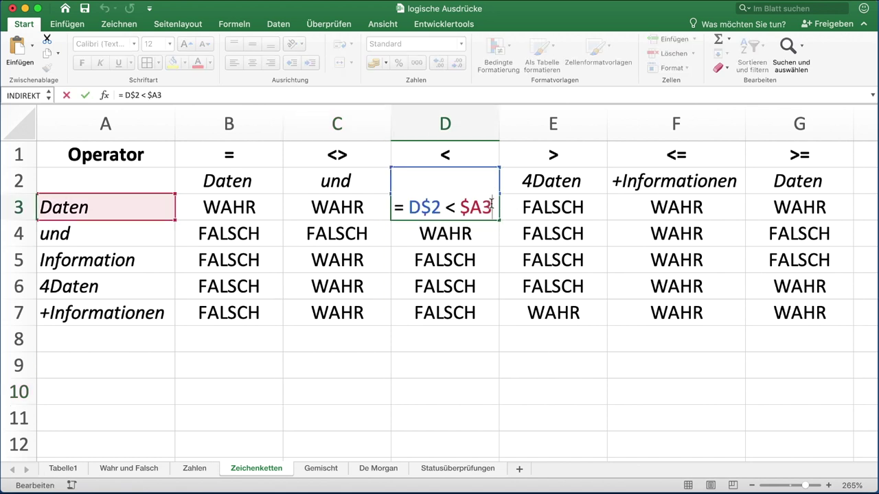
{"action": "left_click", "coordinate": [494, 241]}
{"action": "double_click", "coordinate": [493, 242]}
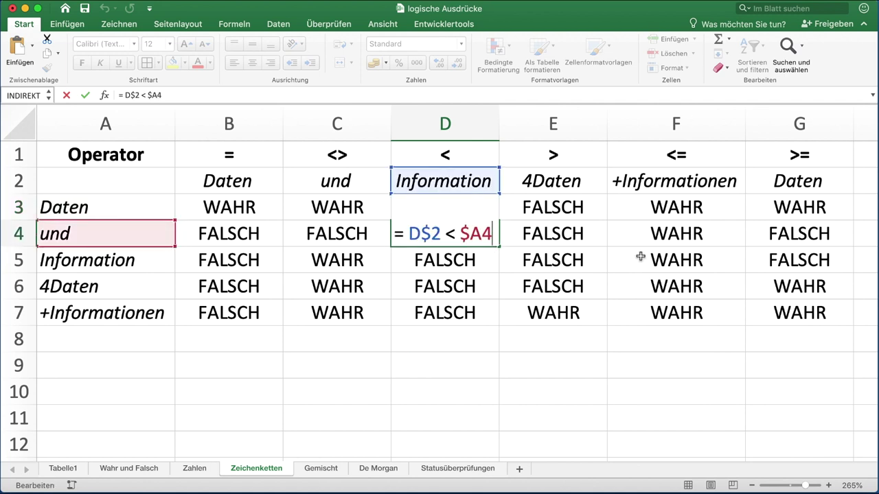
{"action": "left_click", "coordinate": [596, 311]}
{"action": "double_click", "coordinate": [596, 311]}
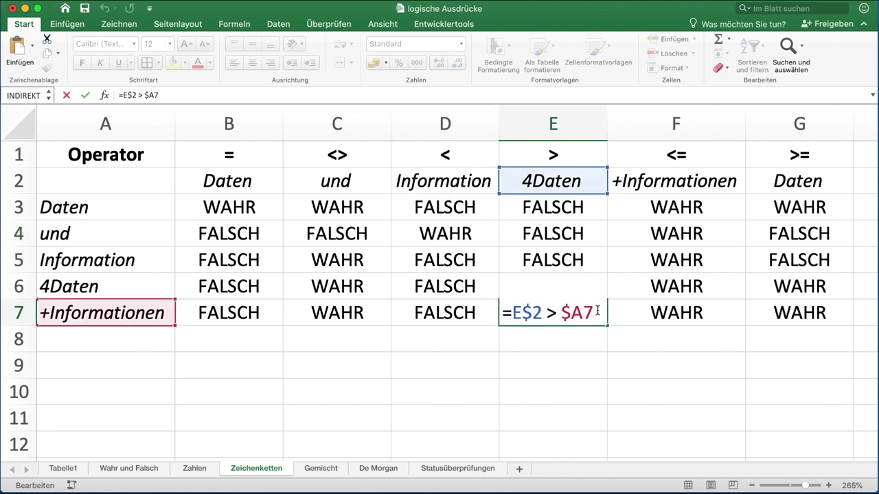
{"action": "double_click", "coordinate": [737, 231]}
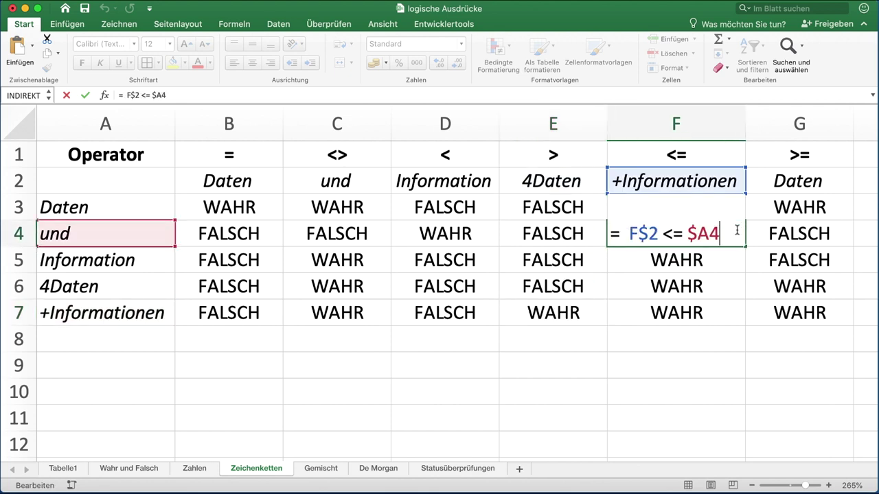
{"action": "left_click", "coordinate": [837, 233]}
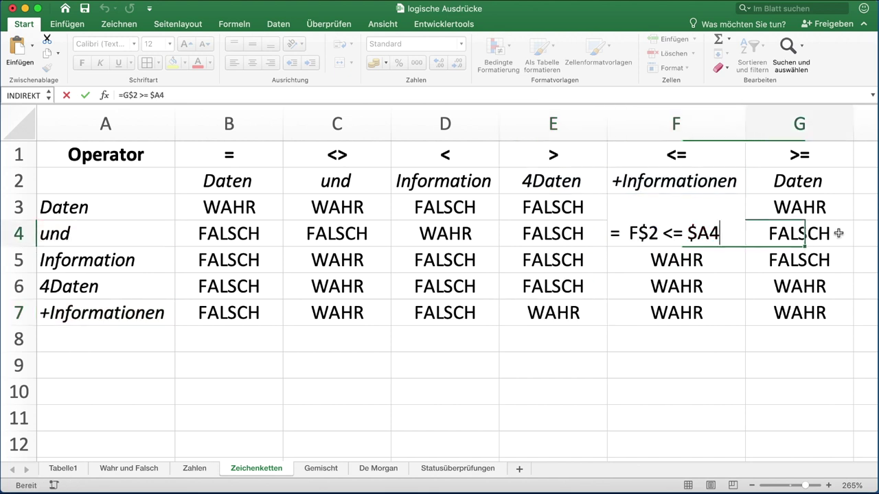
{"action": "double_click", "coordinate": [837, 234]}
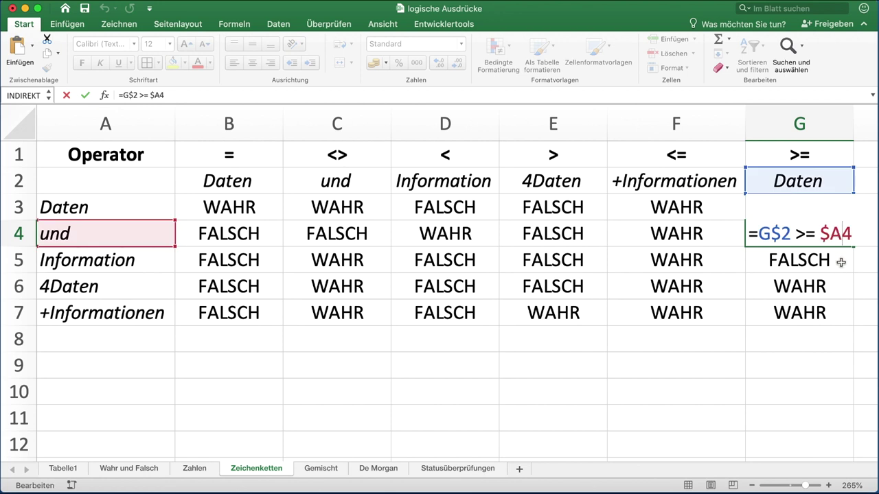
{"action": "key", "text": "Return"}
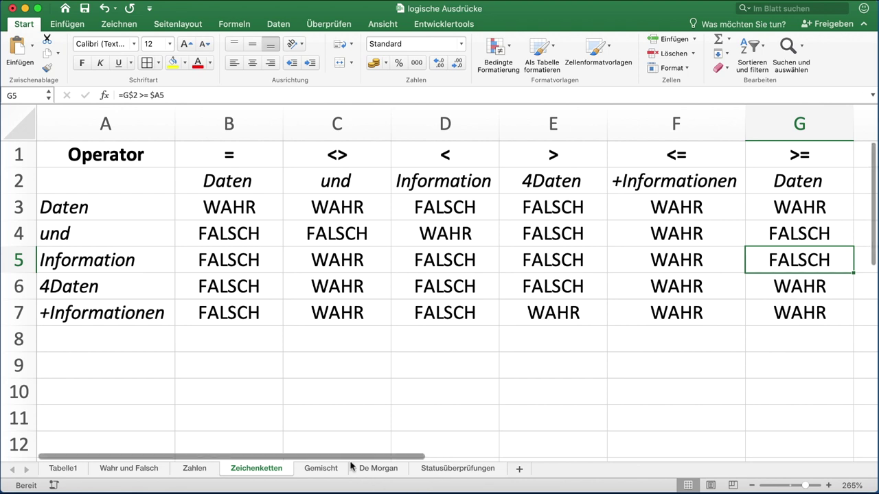
On the Gemischt sheet, inspect the contents of A3 and B2 and the comparison formulas in B3, D3 and E3
{"action": "left_click", "coordinate": [320, 468]}
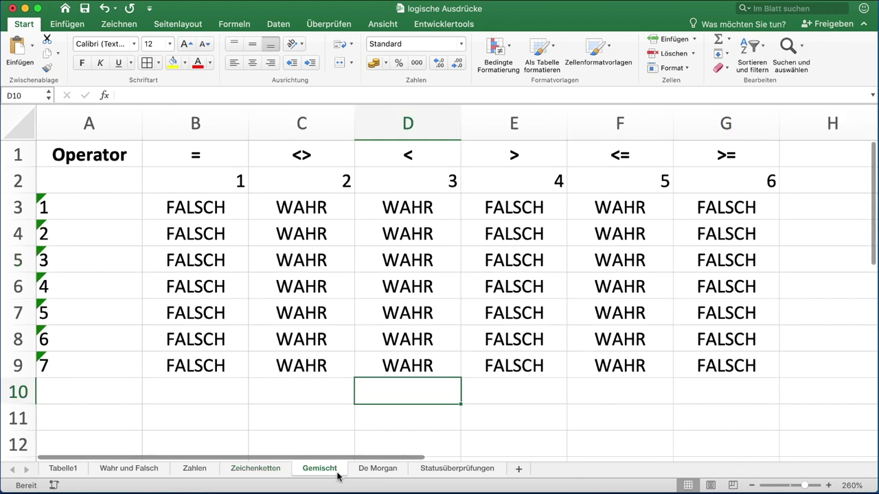
{"action": "left_click", "coordinate": [122, 209]}
{"action": "double_click", "coordinate": [122, 208]}
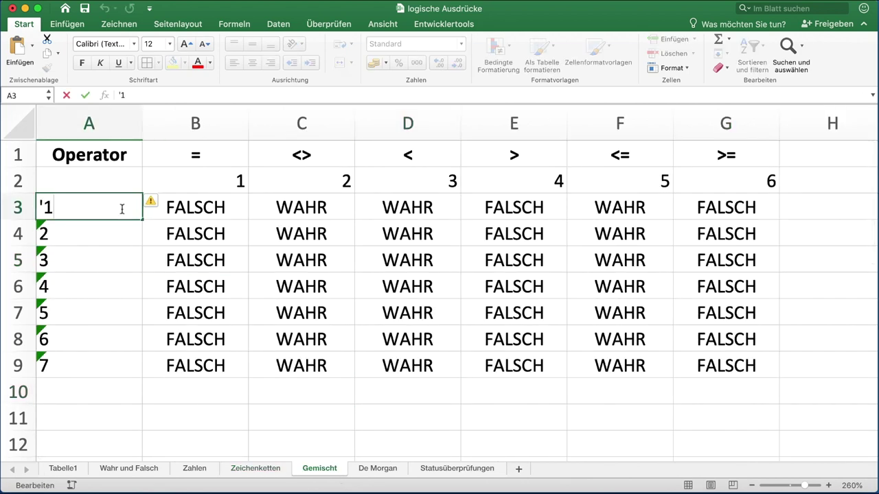
{"action": "double_click", "coordinate": [205, 182]}
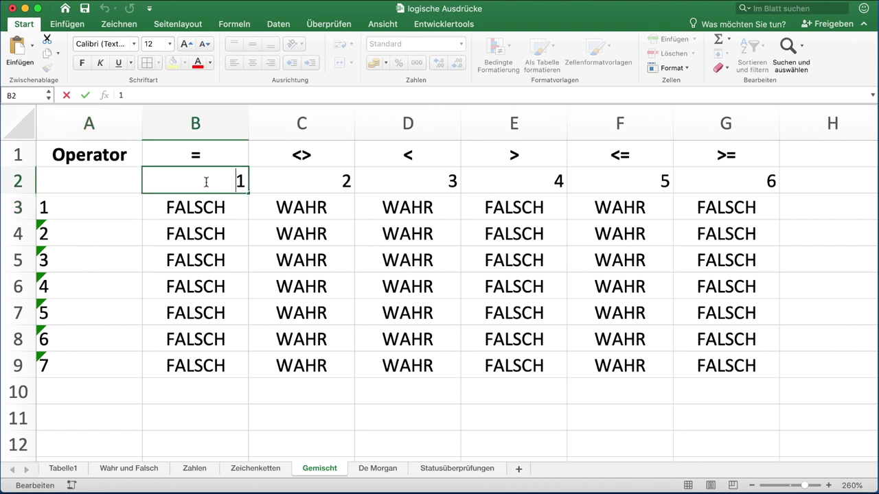
{"action": "double_click", "coordinate": [244, 214]}
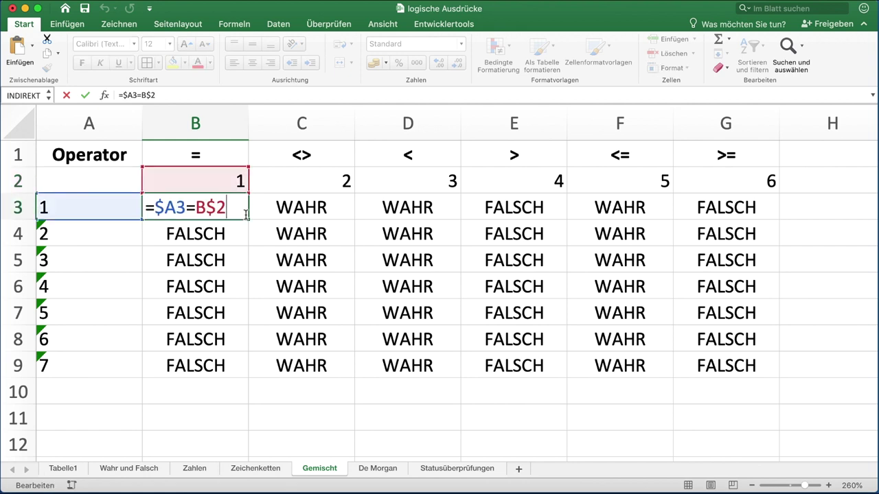
{"action": "double_click", "coordinate": [449, 209]}
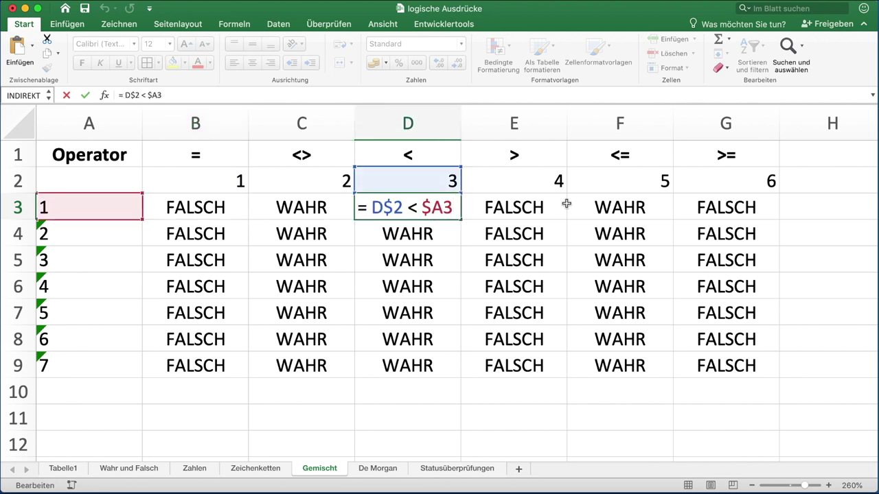
{"action": "left_click", "coordinate": [562, 206]}
{"action": "double_click", "coordinate": [562, 209]}
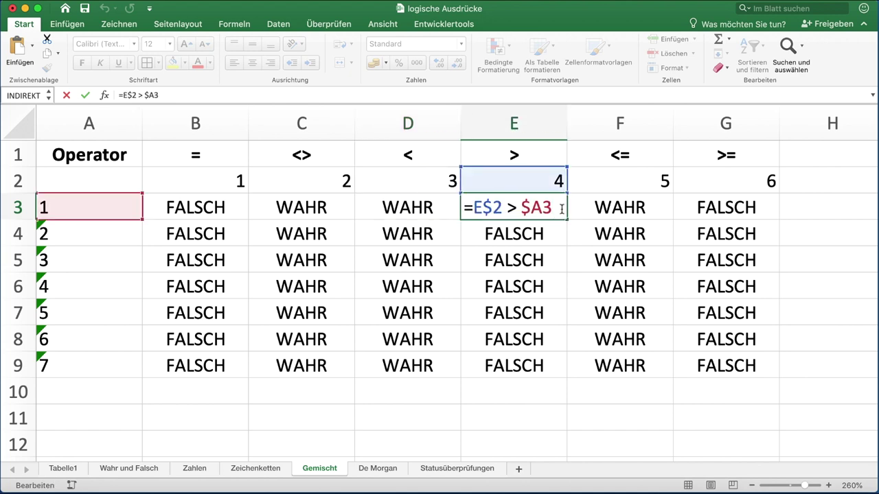
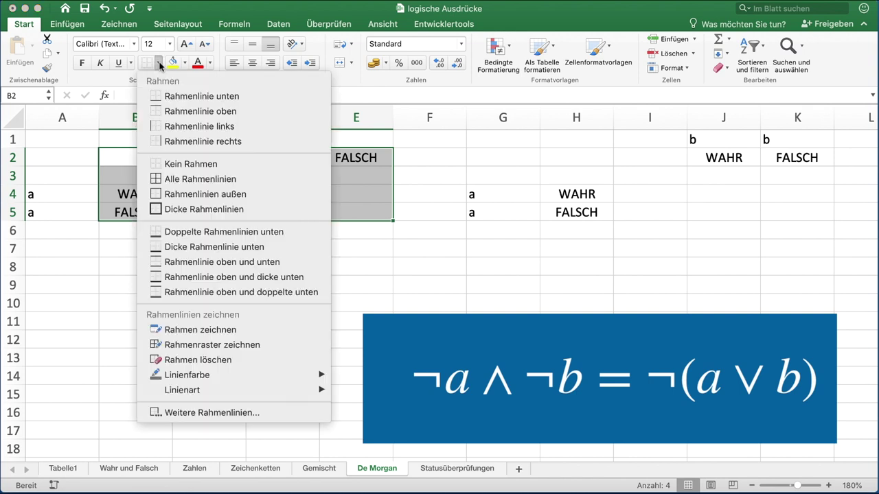
Apply all borders to both De Morgan truth tables, B2:E5 and H2:K5
{"action": "left_click", "coordinate": [257, 182]}
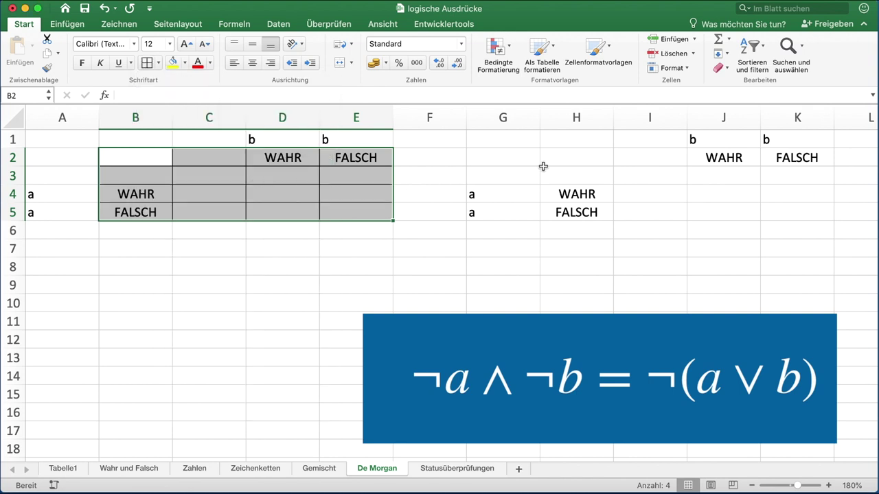
{"action": "left_click_drag", "start_coordinate": [561, 162], "coordinate": [788, 210]}
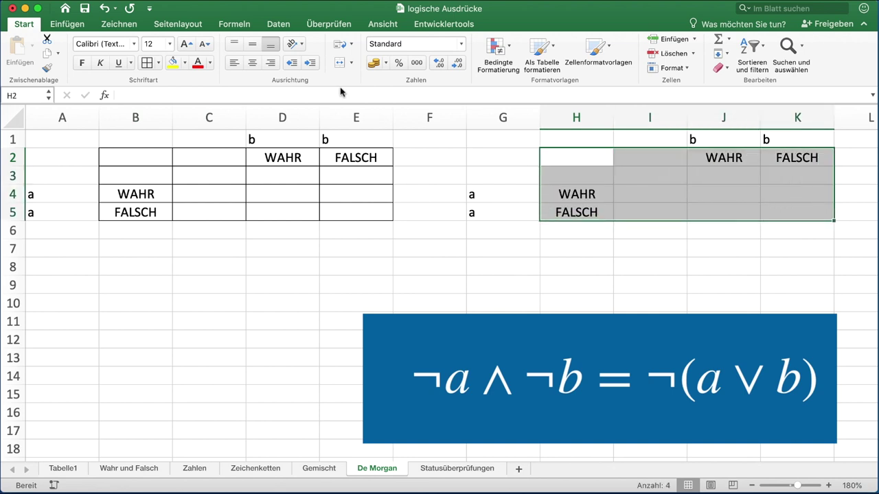
{"action": "left_click", "coordinate": [146, 63]}
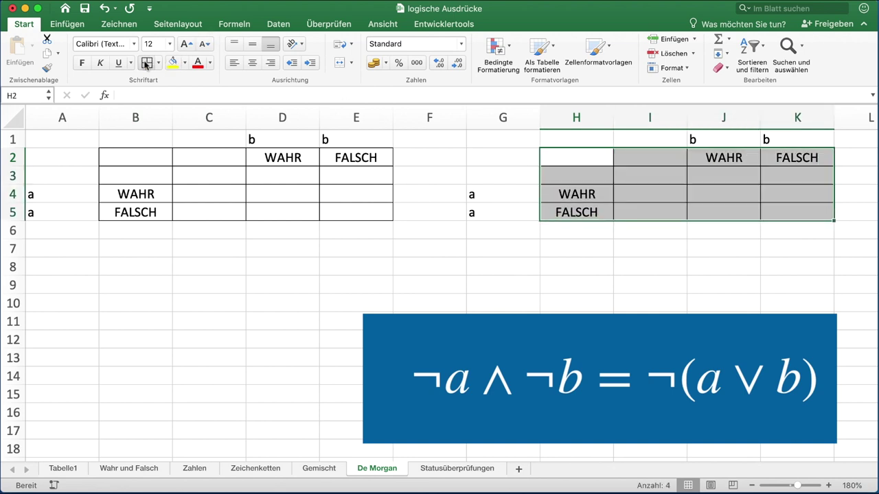
{"action": "left_click", "coordinate": [257, 254]}
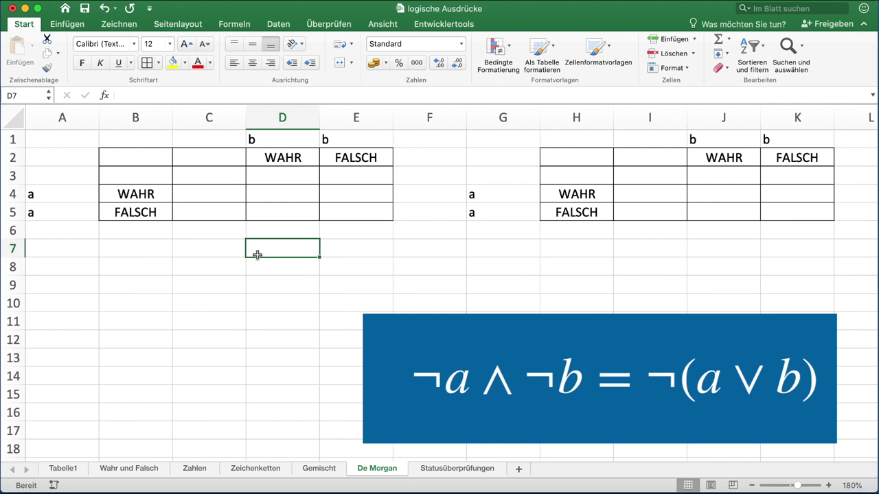
Enter =NICHT(D2) in cell D3 to negate b and fill the formula across to E3
{"action": "left_click", "coordinate": [277, 176]}
{"action": "type", "text": "=nicht"}
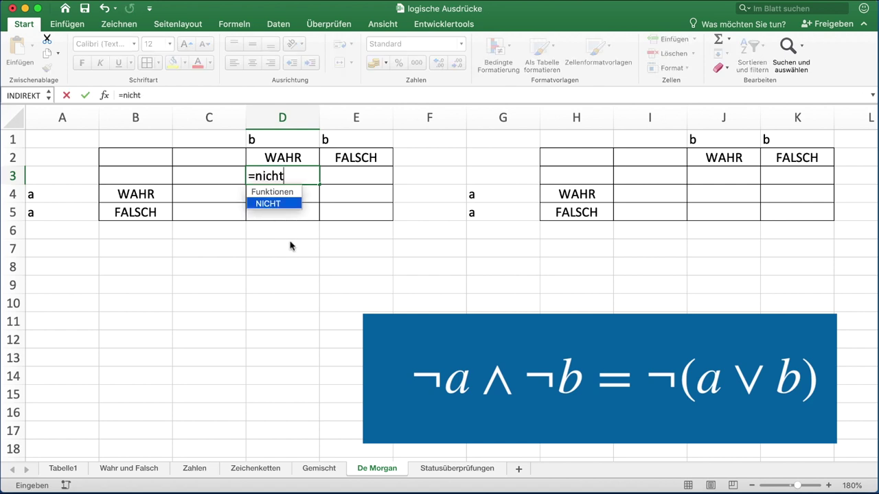
{"action": "type", "text": "("}
{"action": "key", "text": "Up"}
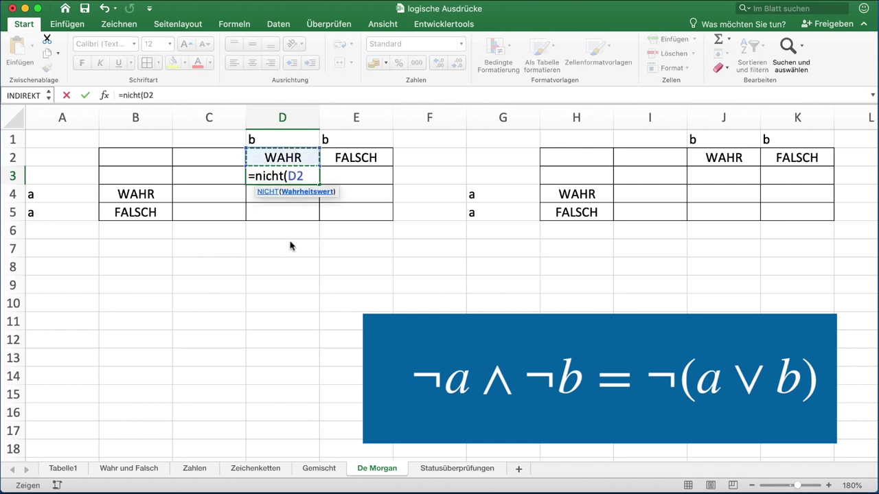
{"action": "key", "text": "Tab"}
{"action": "left_click", "coordinate": [310, 176]}
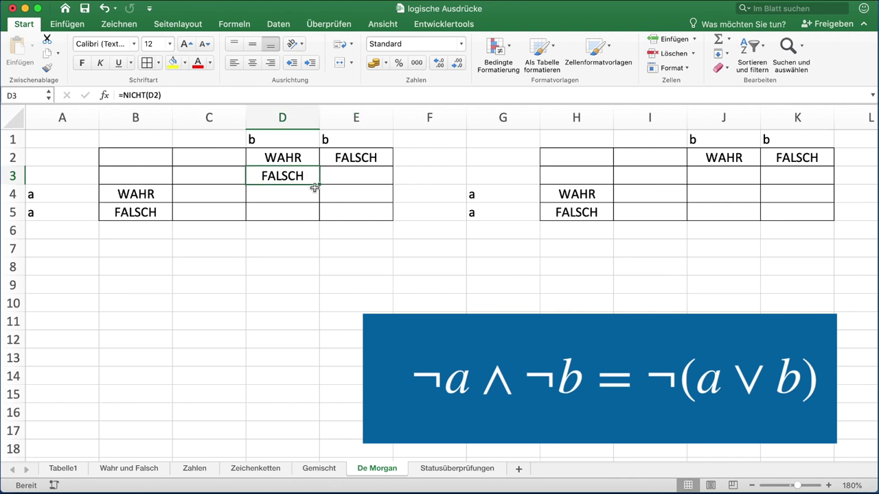
{"action": "left_click_drag", "start_coordinate": [318, 184], "coordinate": [389, 180]}
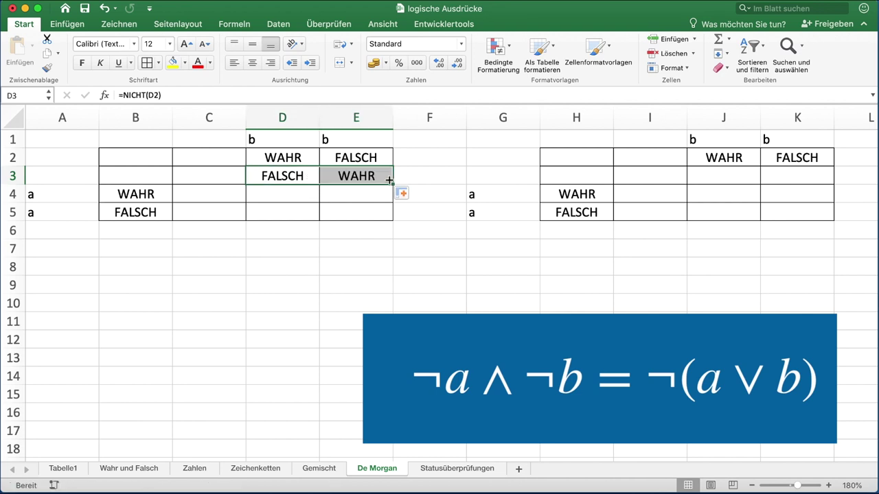
Enter =NICHT(B4) in cell C4 to negate a and fill the formula down to C5
{"action": "left_click", "coordinate": [210, 194]}
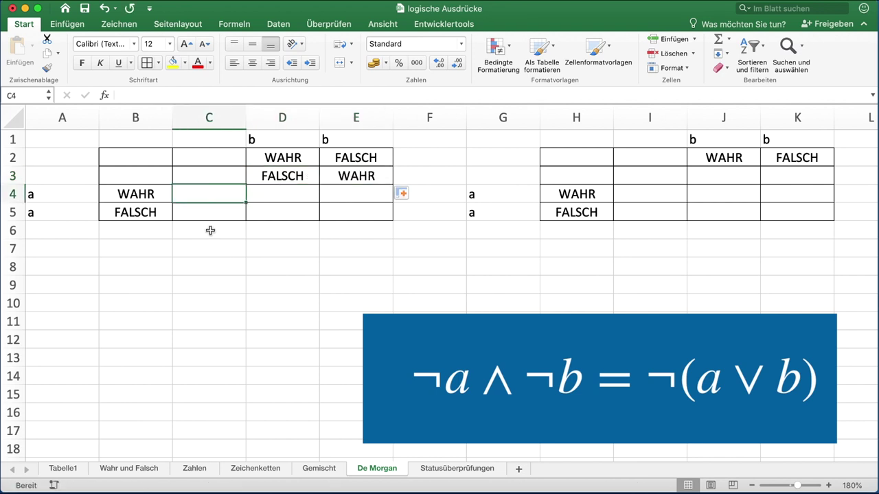
{"action": "type", "text": "=nicht("}
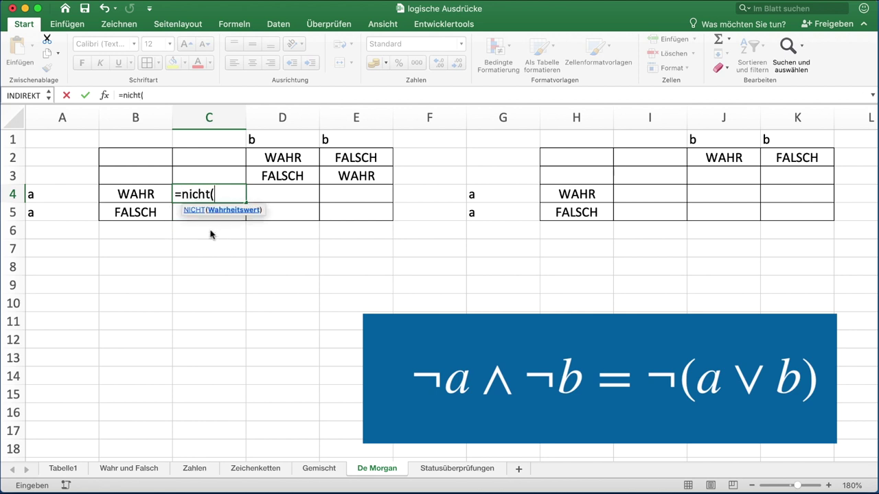
{"action": "key", "text": "Left"}
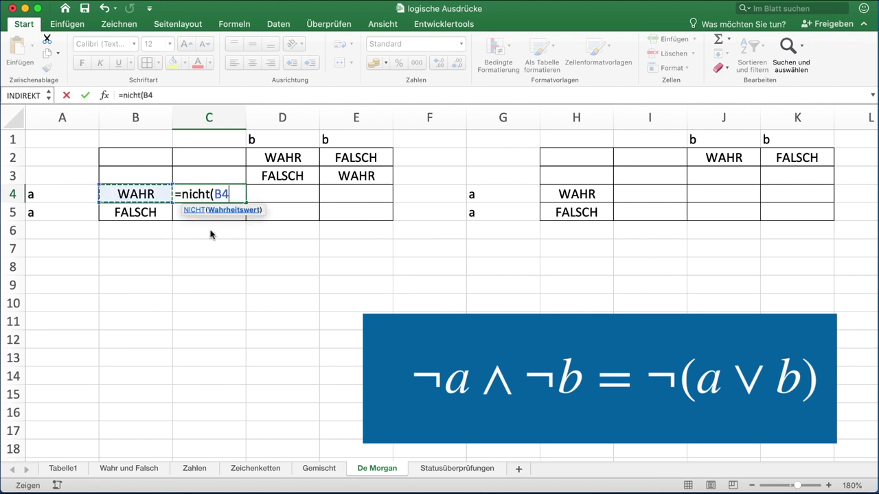
{"action": "key", "text": "shift+Return"}
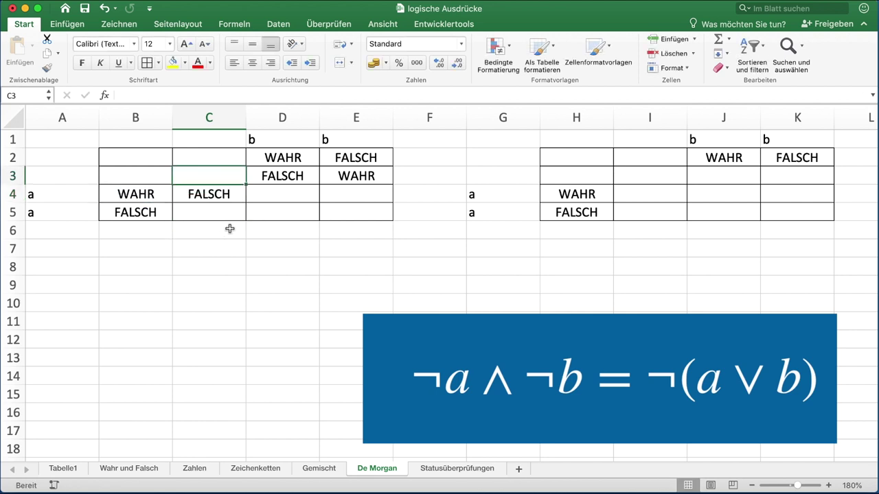
{"action": "left_click", "coordinate": [231, 194]}
{"action": "left_click_drag", "start_coordinate": [245, 203], "coordinate": [245, 220]}
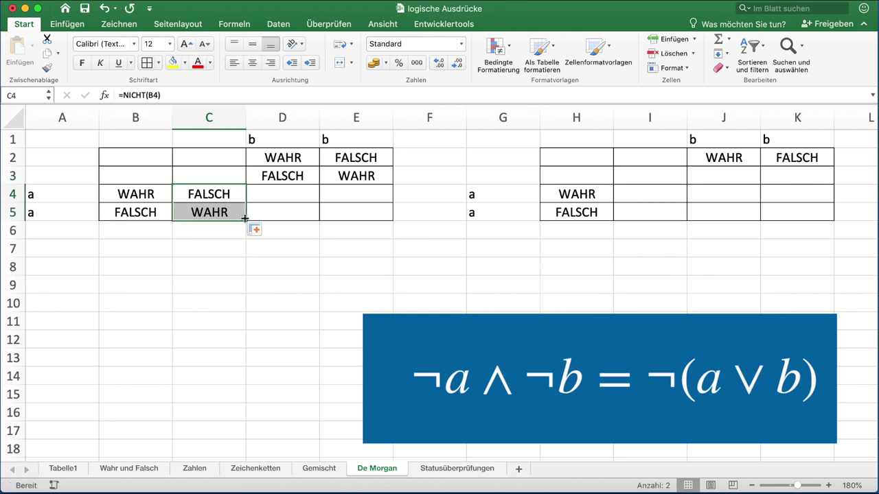
Enter =UND(D$3;$C4) in cell D4 and fill the formula across the range D4:E5
{"action": "left_click", "coordinate": [290, 197]}
{"action": "type", "text": "="}
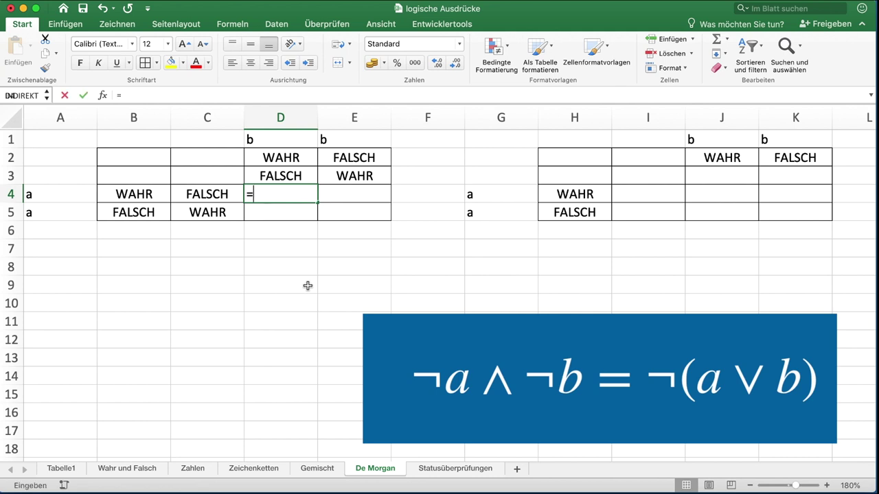
{"action": "type", "text": "und("}
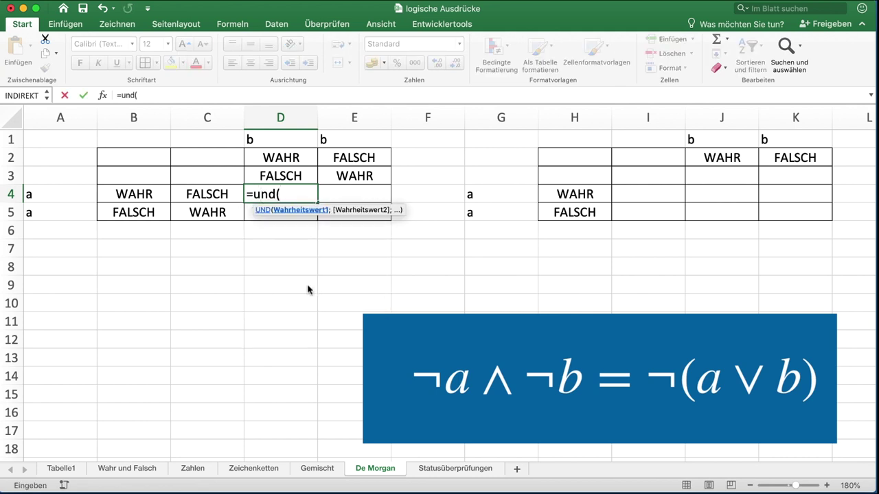
{"action": "key", "text": "Up"}
{"action": "key", "text": "F4"}
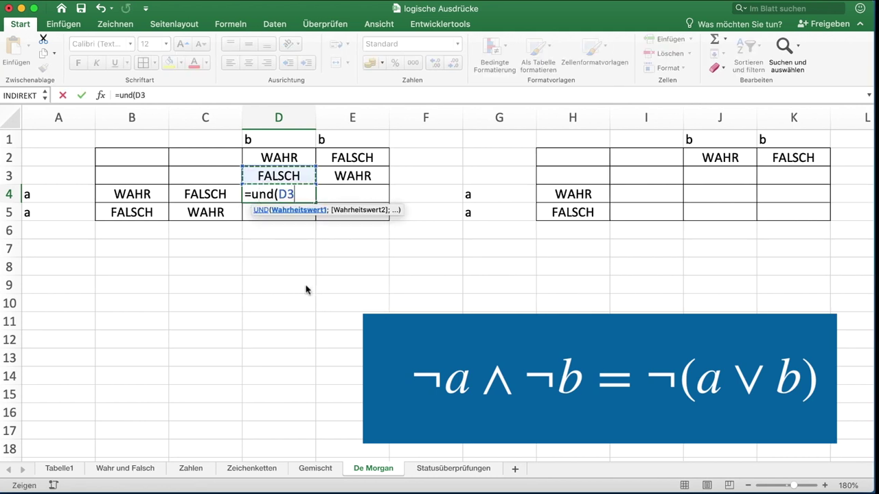
{"action": "key", "text": "F4"}
{"action": "type", "text": ";"}
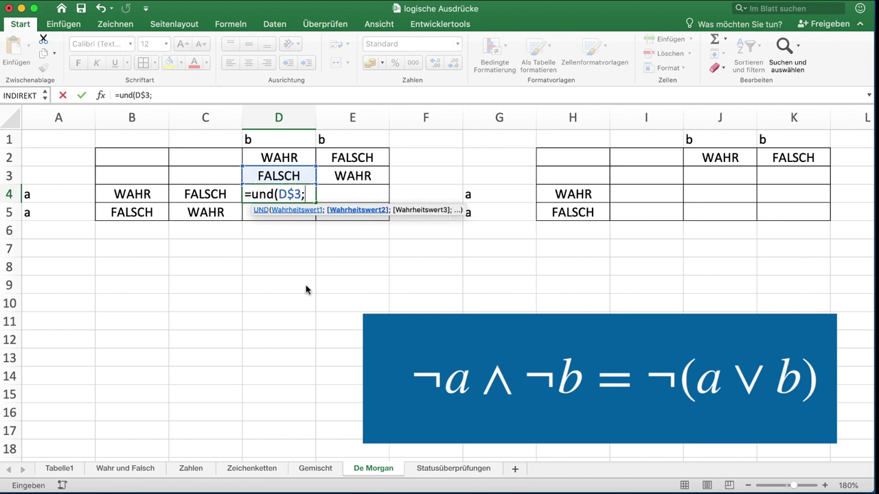
{"action": "key", "text": "Left"}
{"action": "key", "text": "F4"}
{"action": "key", "text": "F4"}
{"action": "key", "text": "F4"}
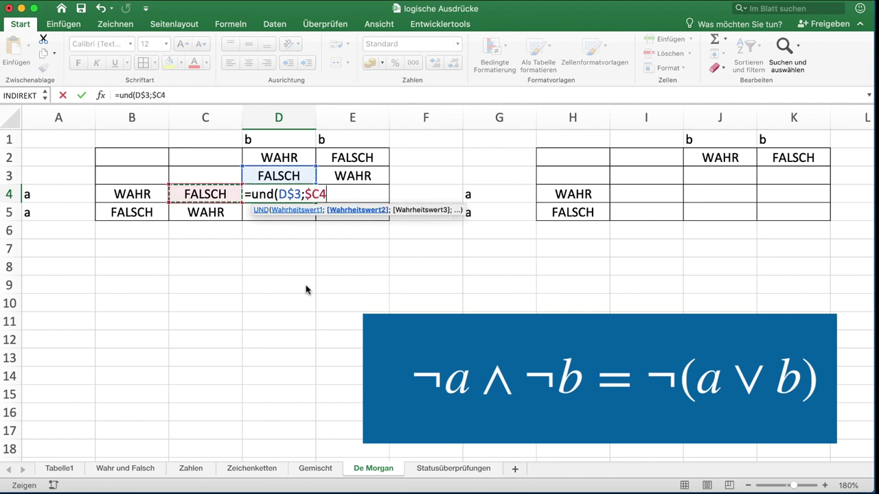
{"action": "key", "text": "Return"}
{"action": "left_click", "coordinate": [300, 194]}
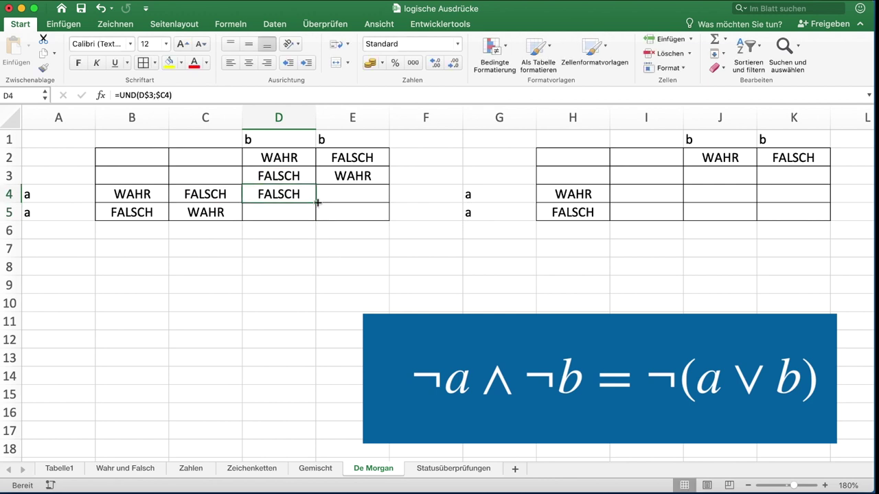
{"action": "left_click_drag", "start_coordinate": [316, 203], "coordinate": [388, 219]}
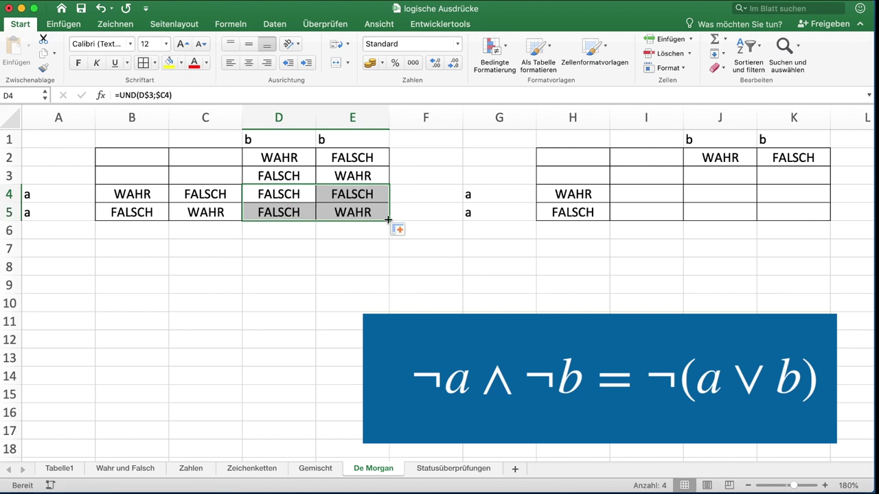
Enter =ODER(J2;H4) in cell J3 of the second truth table
{"action": "left_click", "coordinate": [730, 279]}
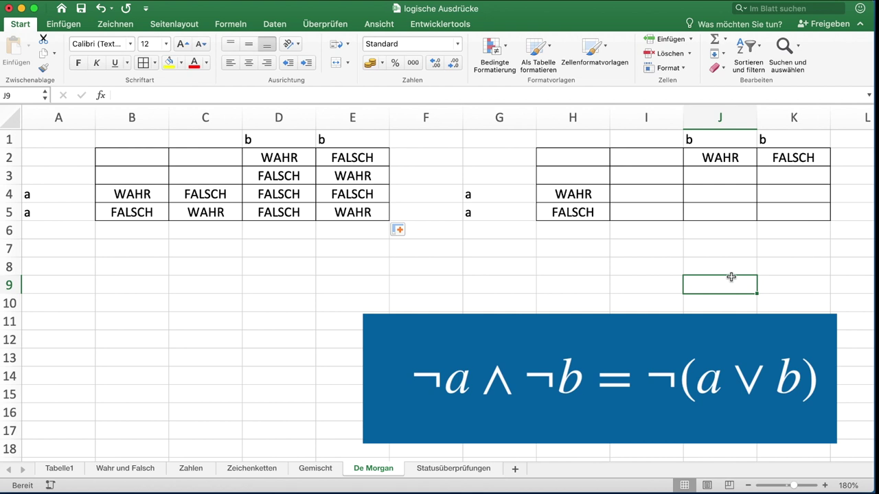
{"action": "left_click", "coordinate": [727, 174]}
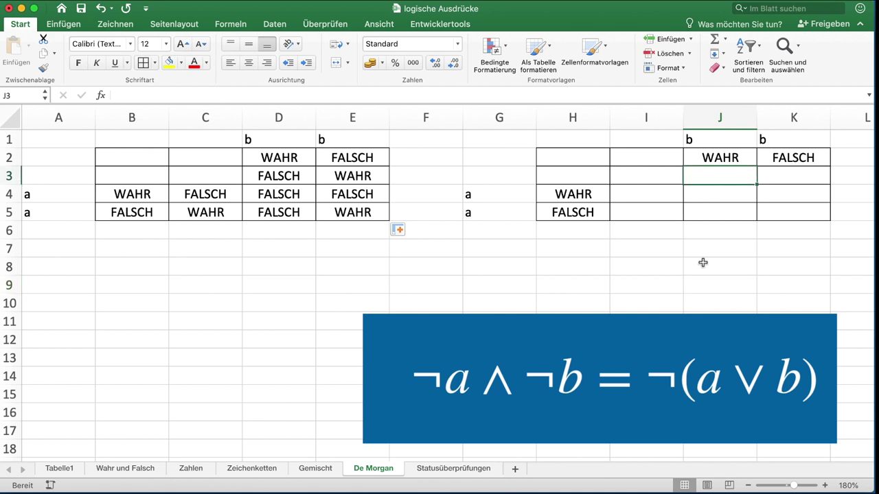
{"action": "type", "text": "=od"}
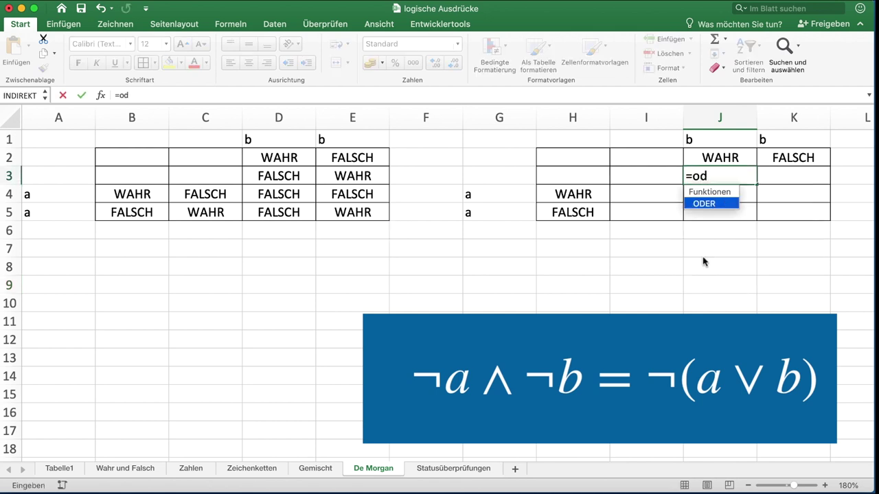
{"action": "type", "text": "er("}
{"action": "key", "text": "Up"}
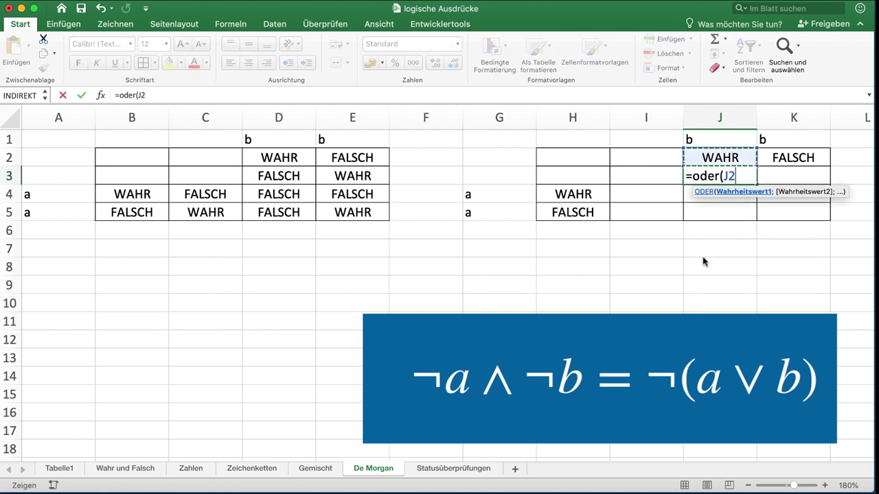
{"action": "type", "text": ";"}
{"action": "key", "text": "Down"}
{"action": "key", "text": "Left"}
{"action": "key", "text": "Left"}
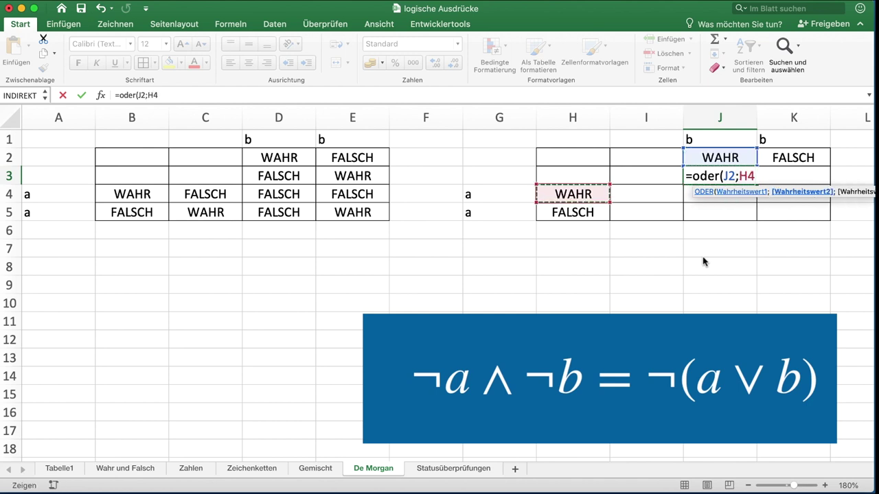
{"action": "key", "text": "Tab"}
Enter =ODER(K2;H5) in cell K3 to combine the second b value with the second a value
{"action": "type", "text": "="}
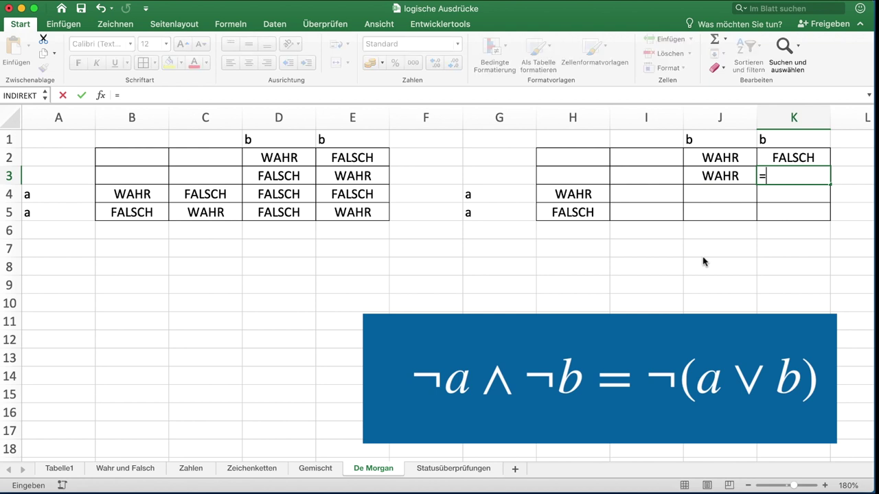
{"action": "type", "text": "oder("}
{"action": "key", "text": "Up"}
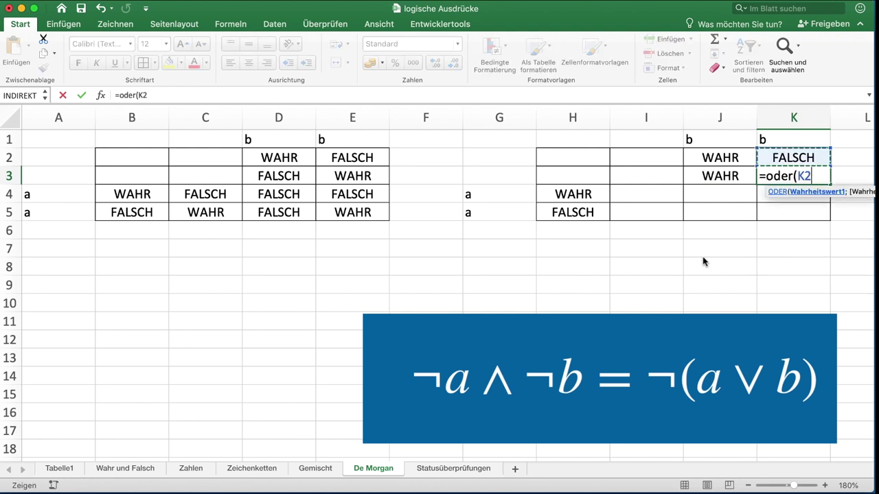
{"action": "type", "text": ";"}
{"action": "key", "text": "Down"}
{"action": "key", "text": "Down"}
{"action": "key", "text": "Left"}
{"action": "key", "text": "Left"}
{"action": "key", "text": "Left"}
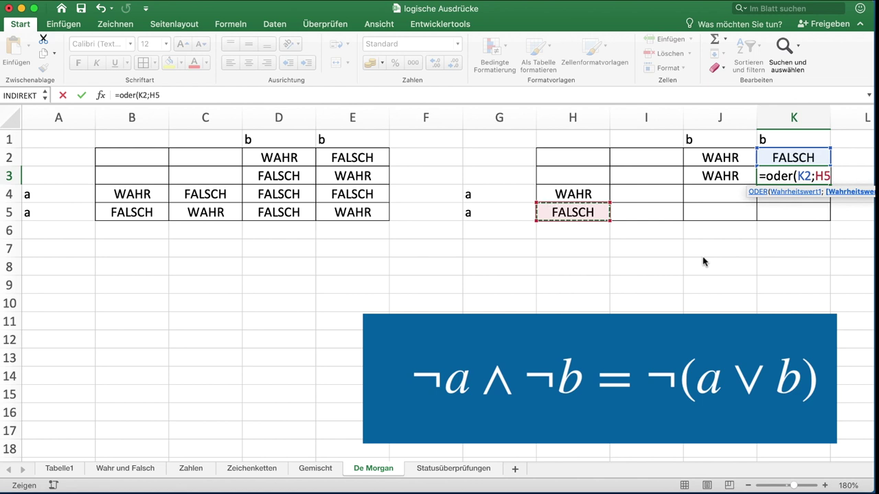
{"action": "key", "text": "Return"}
Enter =ODER(H4;K2) in cell I4 to combine the first a value with the second b value
{"action": "key", "text": "Left"}
{"action": "key", "text": "Left"}
{"action": "type", "text": "=oder"}
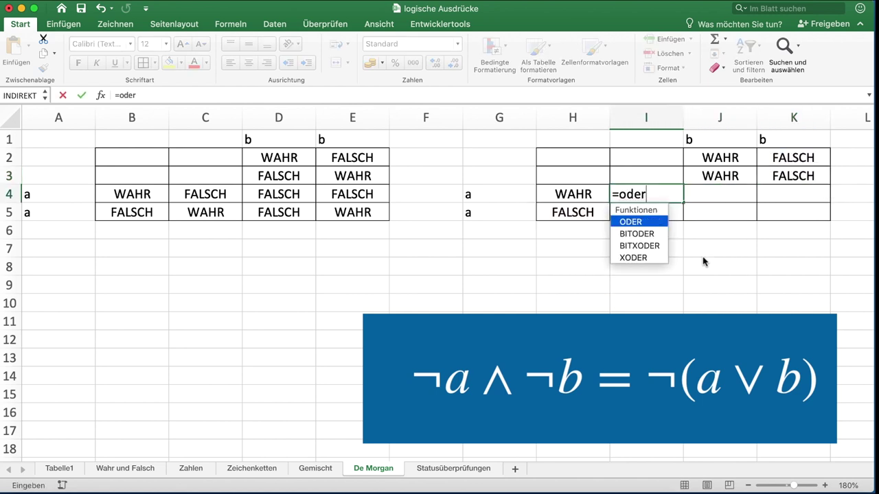
{"action": "type", "text": "("}
{"action": "key", "text": "Left"}
{"action": "type", "text": ";"}
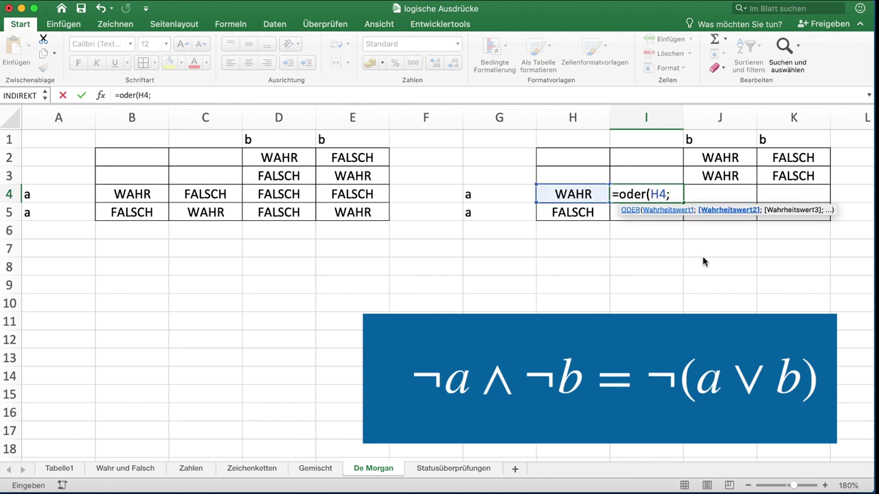
{"action": "key", "text": "Right"}
{"action": "key", "text": "Right"}
{"action": "key", "text": "Up"}
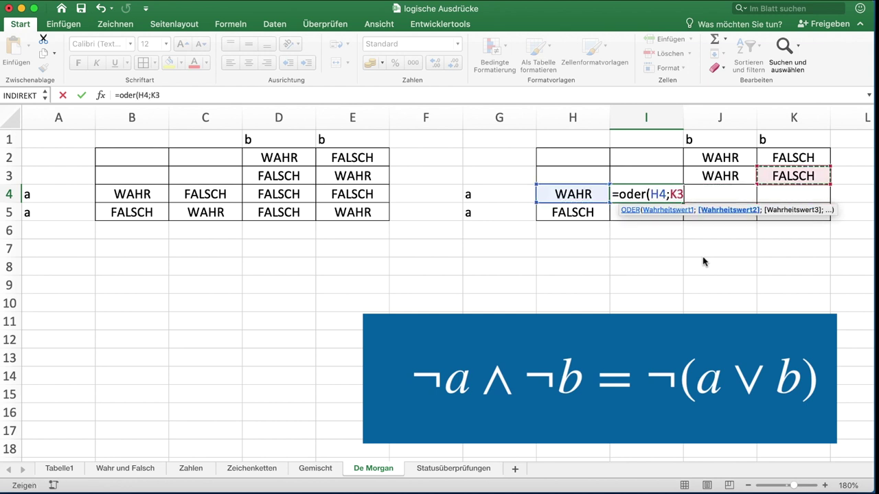
{"action": "key", "text": "Up"}
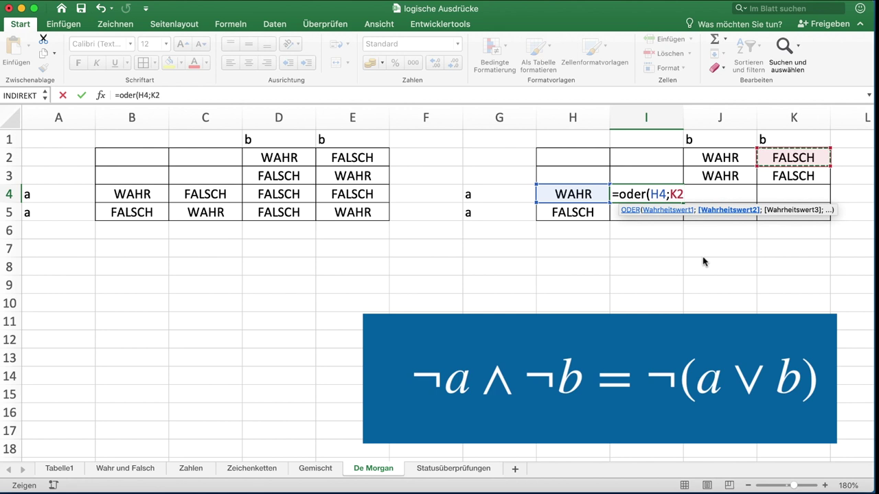
{"action": "key", "text": "Return"}
Enter =ODER(H5;J2) in cell I5 to combine the second a value with the first b value
{"action": "type", "text": "=oder("}
{"action": "key", "text": "Left"}
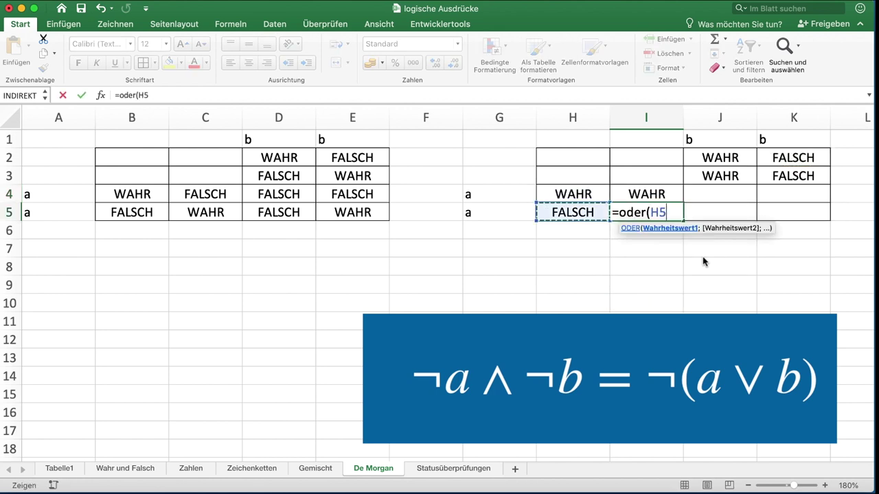
{"action": "type", "text": ";"}
{"action": "key", "text": "Right"}
{"action": "key", "text": "Up"}
{"action": "key", "text": "Up"}
{"action": "key", "text": "Up"}
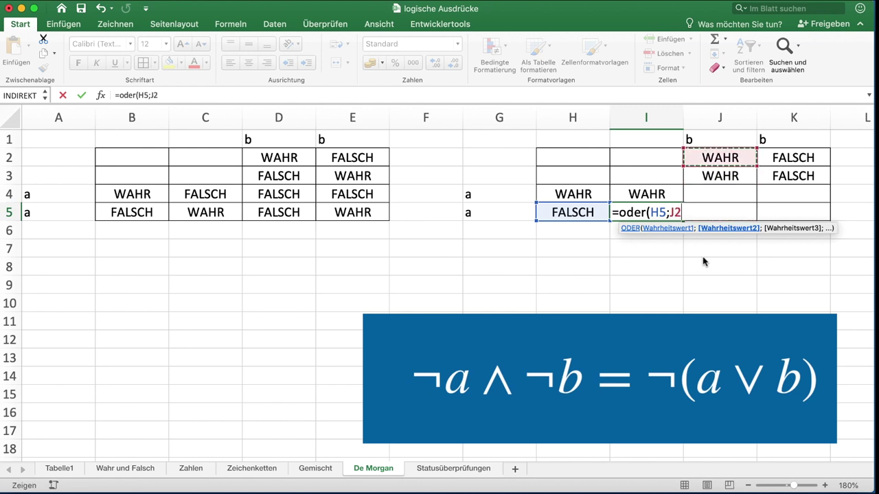
{"action": "key", "text": "Return"}
Enter =NICHT(J3) in cell J4 to negate the OR expression above it
{"action": "key", "text": "Up"}
{"action": "key", "text": "Up"}
{"action": "key", "text": "Right"}
{"action": "type", "text": "=nicht("}
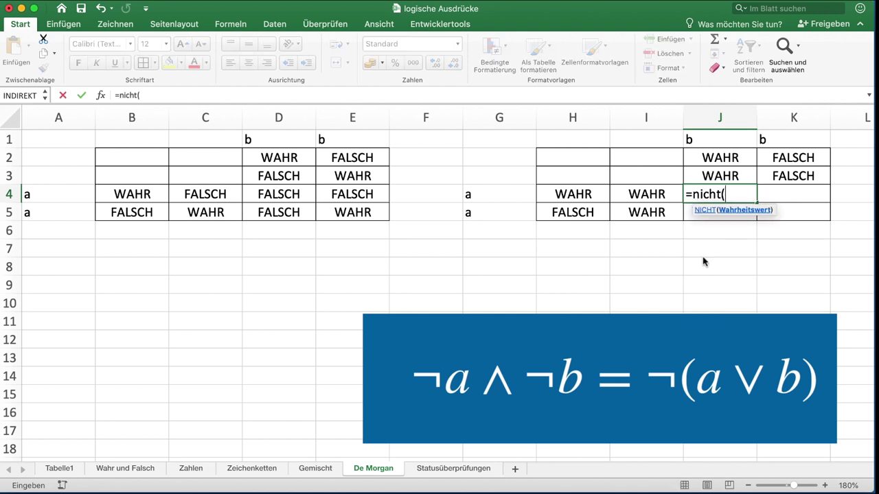
{"action": "key", "text": "Up"}
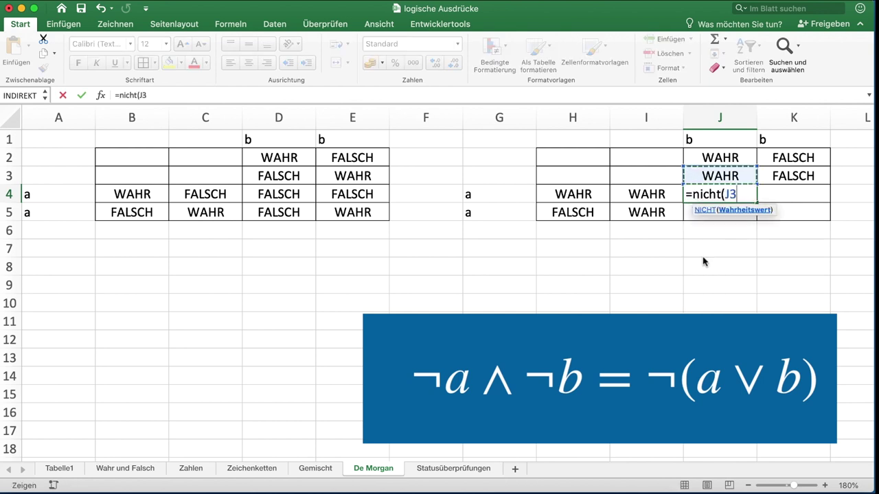
{"action": "type", "text": ")"}
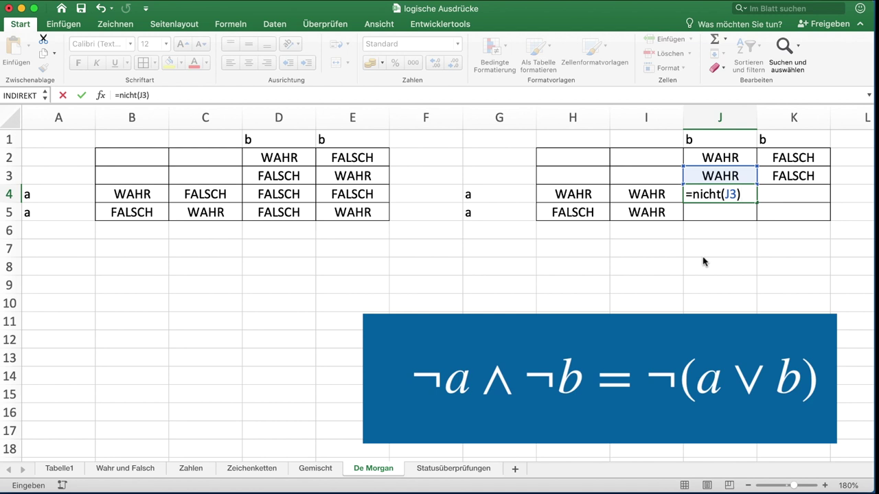
{"action": "key", "text": "Tab"}
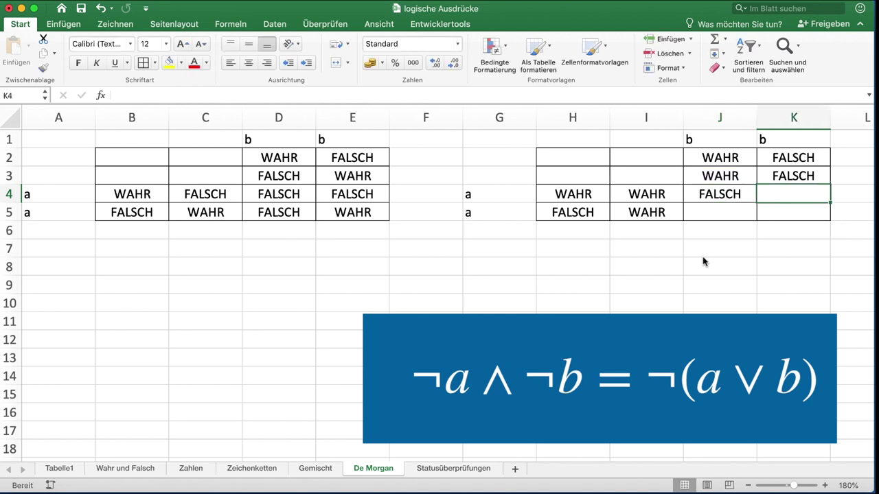
Enter =NICHT(I4) in cell K4 to negate the OR expression in row 4
{"action": "type", "text": "=nicht"}
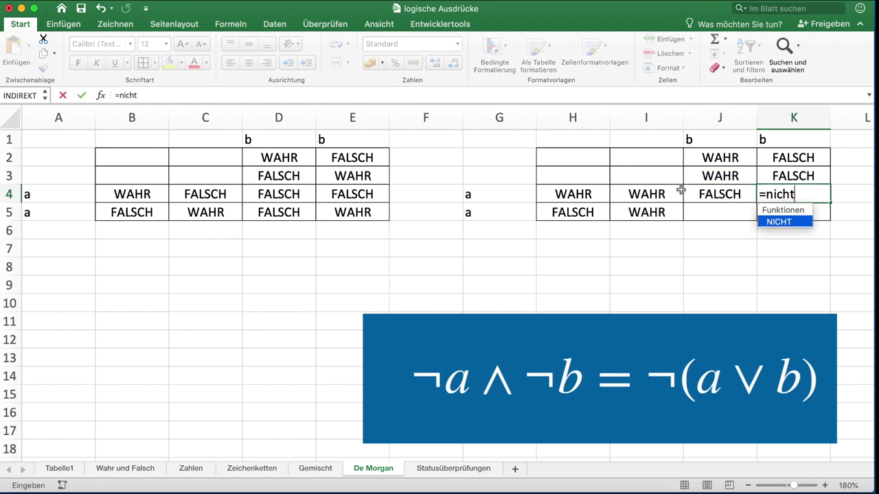
{"action": "type", "text": "("}
{"action": "left_click", "coordinate": [680, 191]}
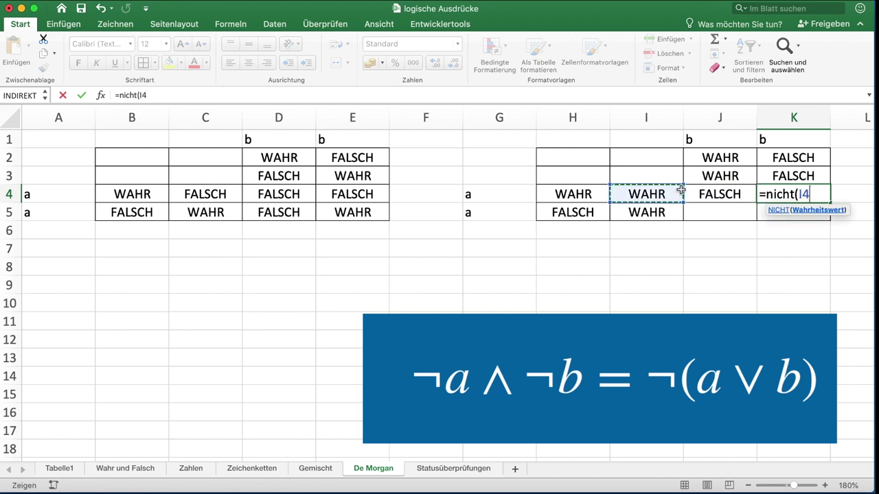
{"action": "key", "text": "Return"}
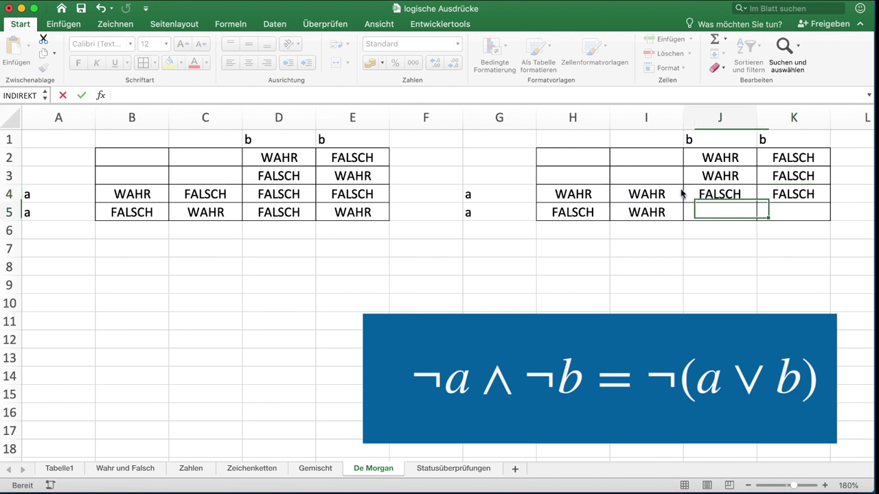
Enter =NICHT(I5) in cell J5 to negate the OR expression beside it in row 5
{"action": "type", "text": "="}
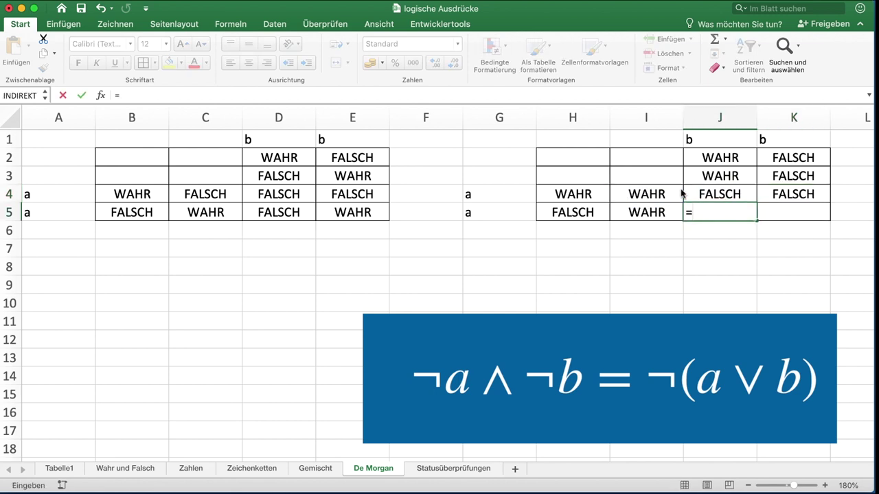
{"action": "type", "text": "nicht("}
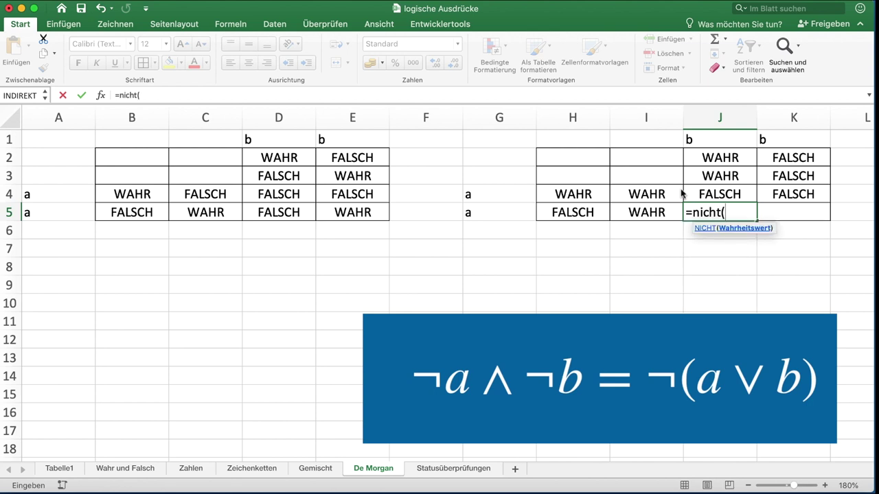
{"action": "key", "text": "Left"}
{"action": "type", "text": ")"}
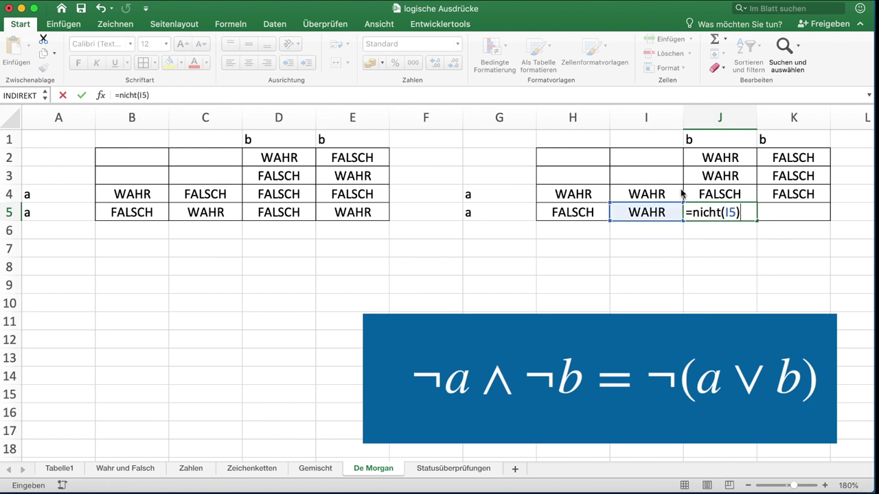
{"action": "key", "text": "Tab"}
Enter =NICHT(K3) in cell K5 to negate the OR expression in row 3 of the same column
{"action": "type", "text": "="}
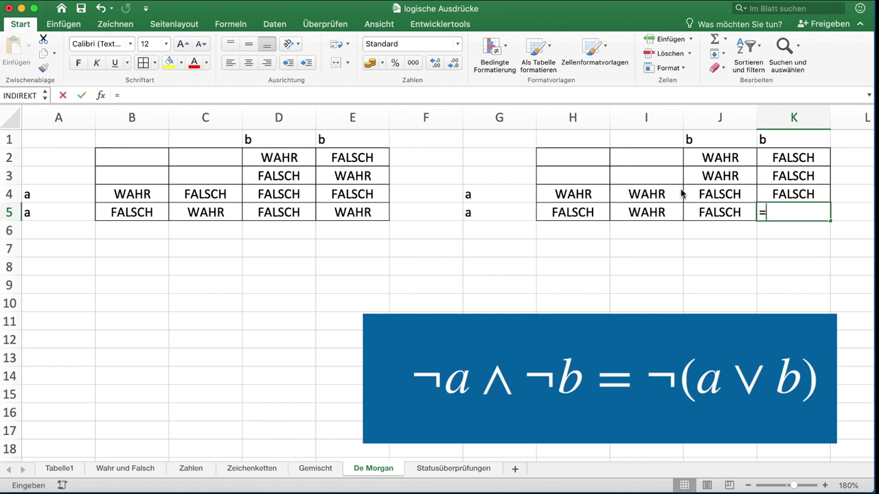
{"action": "type", "text": "nicht("}
{"action": "key", "text": "Up"}
{"action": "key", "text": "Up"}
{"action": "type", "text": ")"}
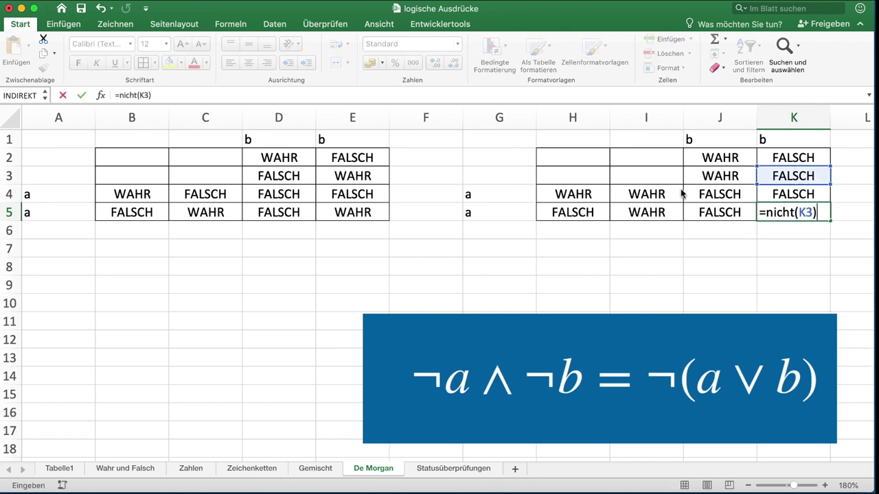
{"action": "key", "text": "Return"}
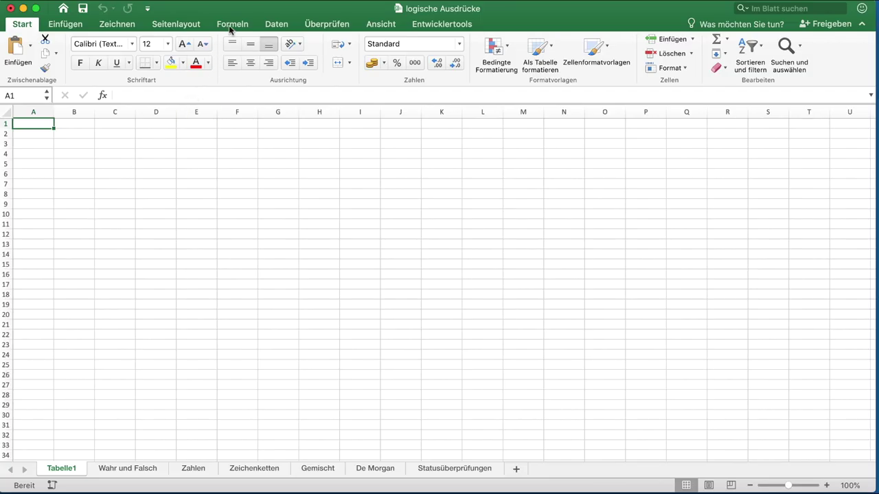
Look up the Informationen category among the additional functions of the function library
{"action": "left_click", "coordinate": [230, 28]}
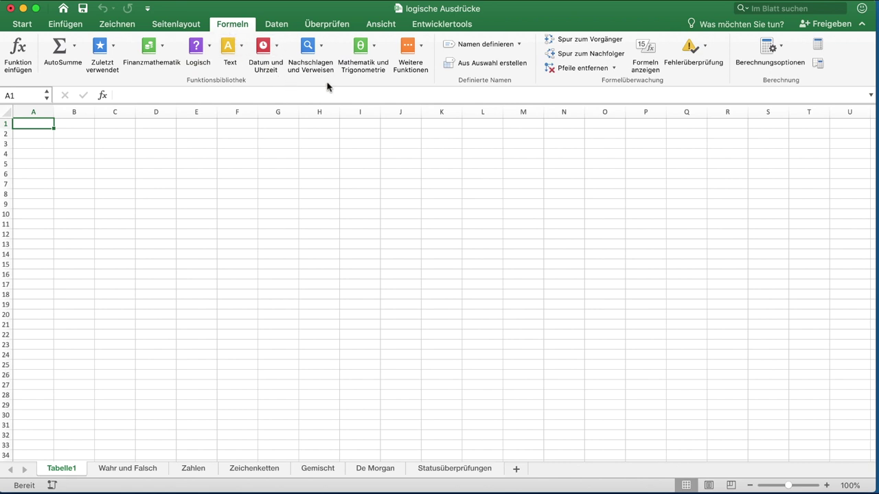
{"action": "left_click", "coordinate": [423, 72]}
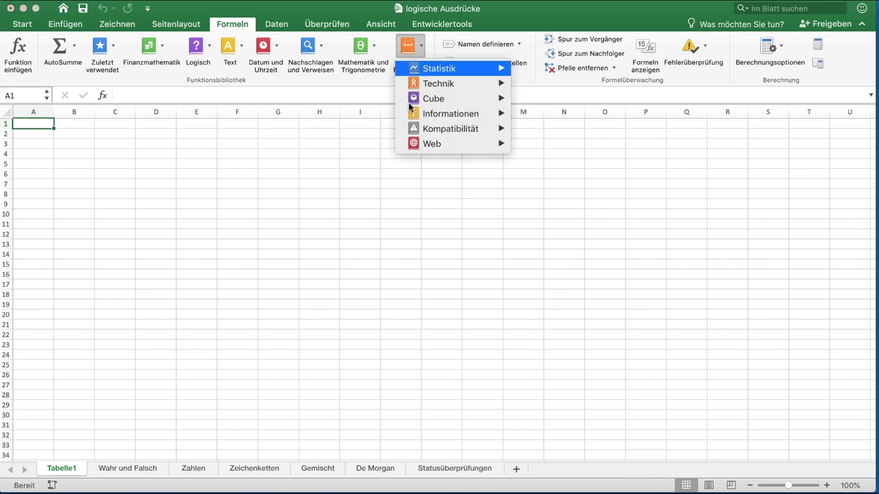
{"action": "mouse_move", "coordinate": [420, 115]}
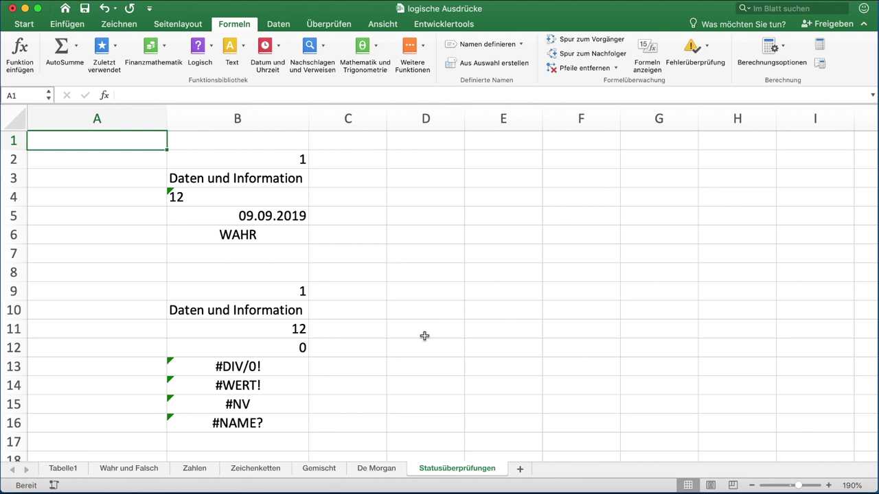
Enter =FORMELTEXT(B8) in cell A8 of the Statusüberprüfungen sheet and fill it down to A16
{"action": "left_click", "coordinate": [129, 271]}
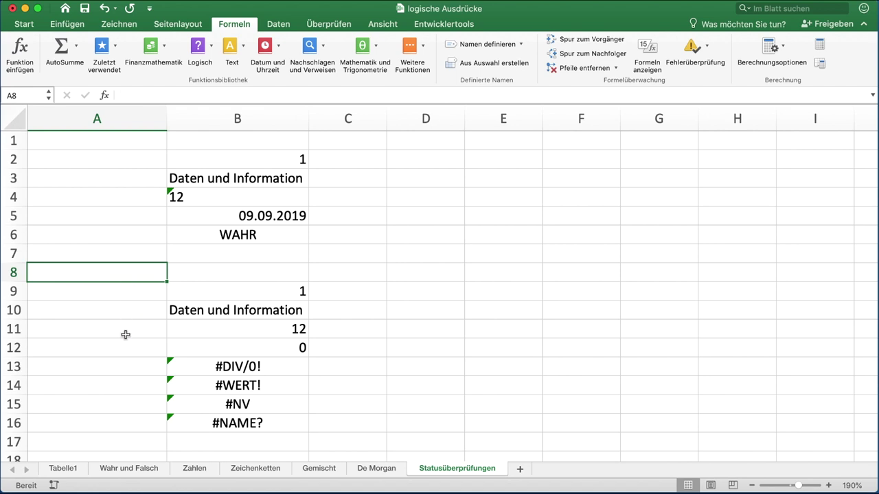
{"action": "type", "text": "=form"}
{"action": "key", "text": "Tab"}
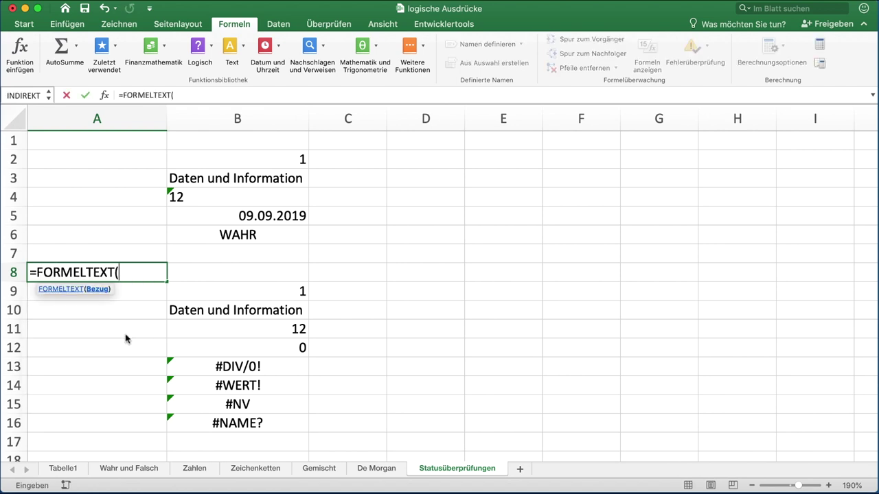
{"action": "type", "text": "B8"}
{"action": "key", "text": "Return"}
{"action": "left_click", "coordinate": [155, 276]}
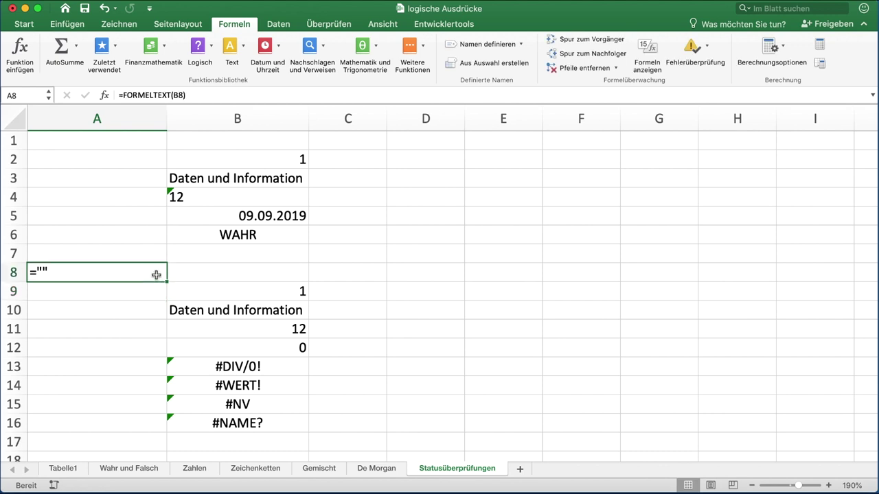
{"action": "left_click_drag", "start_coordinate": [165, 281], "coordinate": [156, 425]}
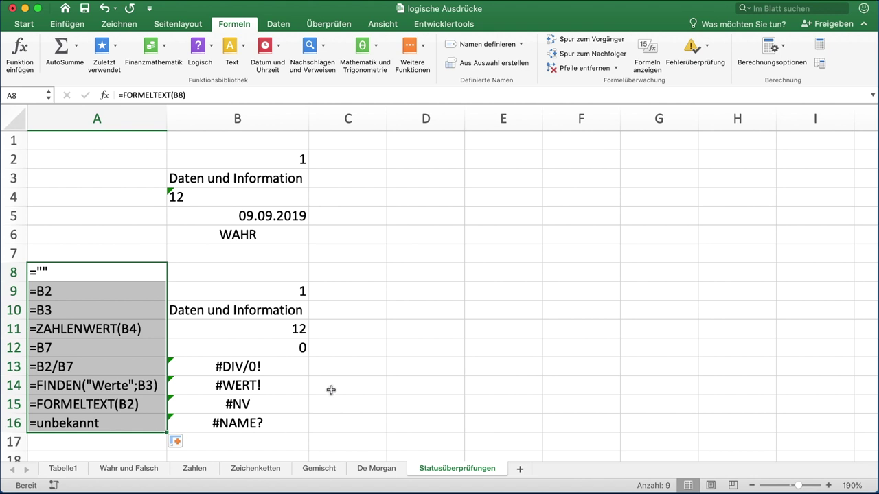
Enter =FORMELTEXT(C2) in cell C1 and fill it across the row to H1
{"action": "left_click", "coordinate": [363, 141]}
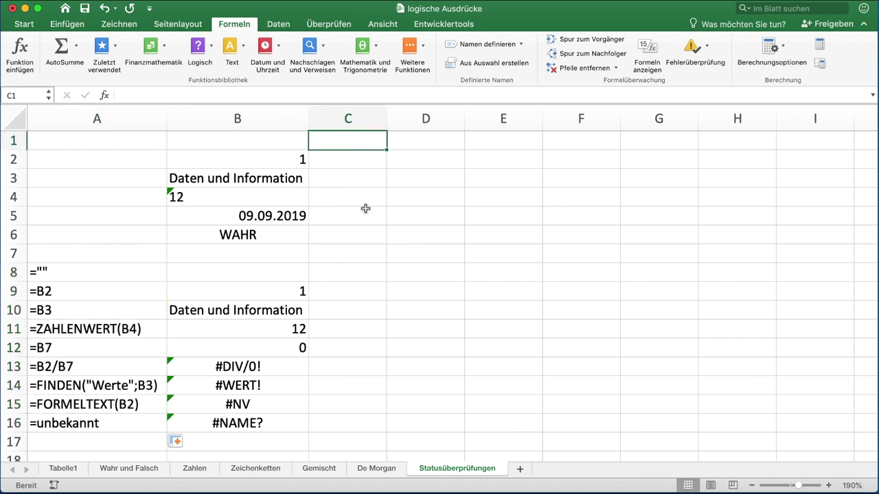
{"action": "type", "text": "=forme"}
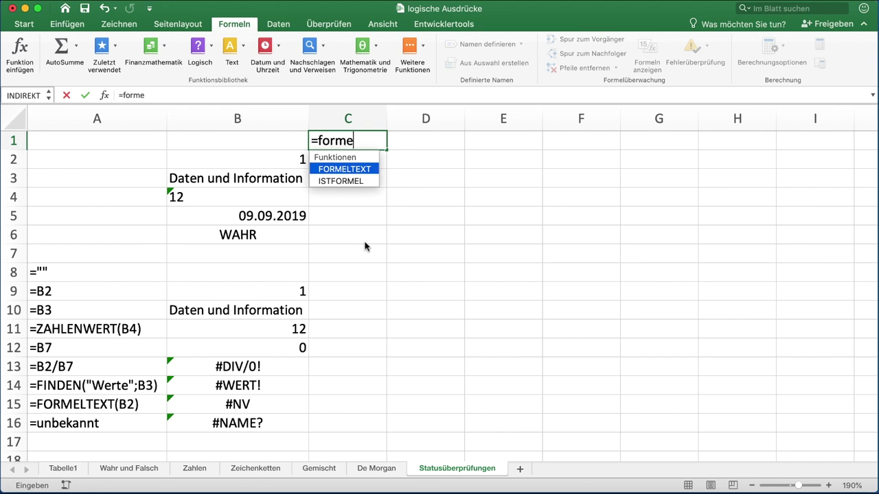
{"action": "key", "text": "Tab"}
{"action": "key", "text": "Down"}
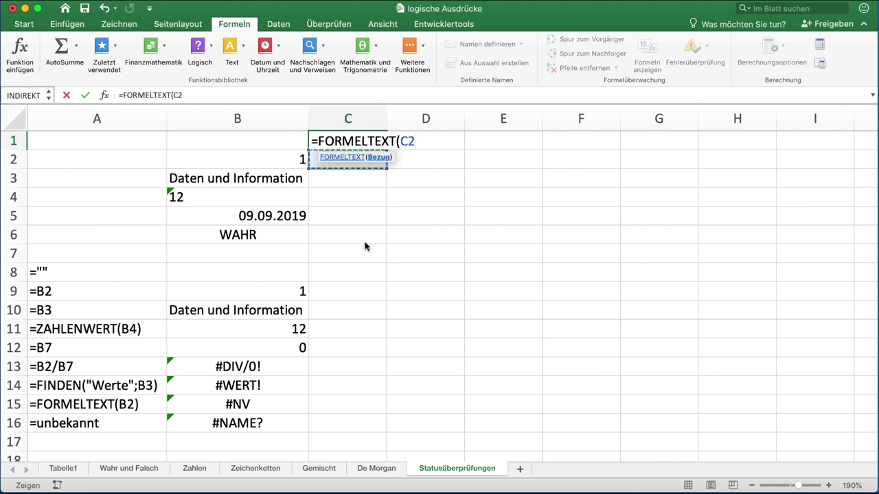
{"action": "key", "text": "Return"}
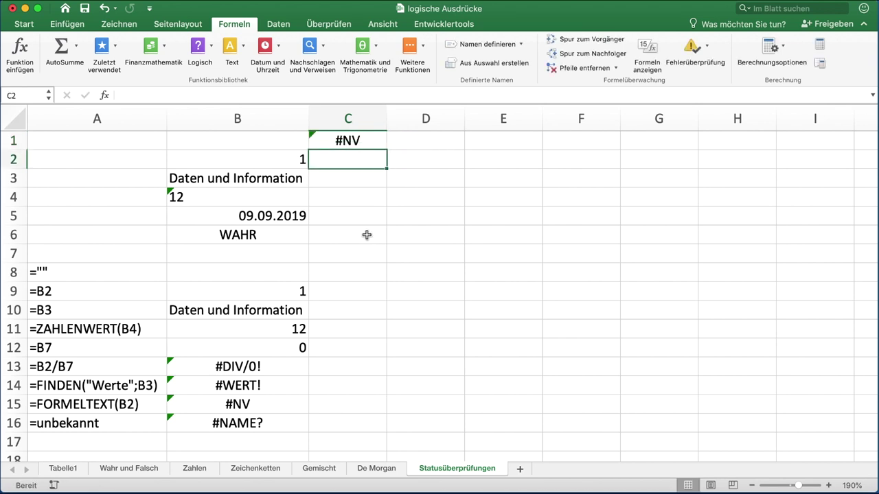
{"action": "left_click", "coordinate": [374, 145]}
{"action": "left_click_drag", "start_coordinate": [385, 151], "coordinate": [754, 166]}
Enter =ISTZAHL(B2) in cell C2 to test whether B2 holds a number
{"action": "left_click", "coordinate": [335, 166]}
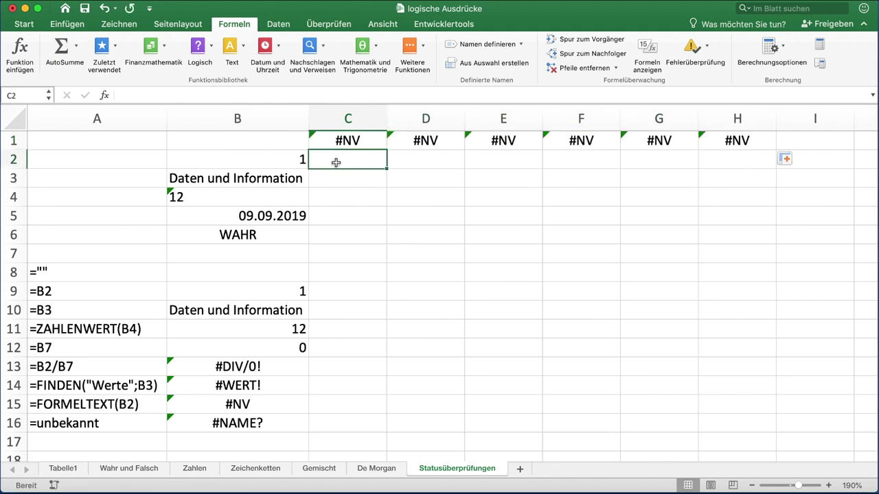
{"action": "type", "text": "="}
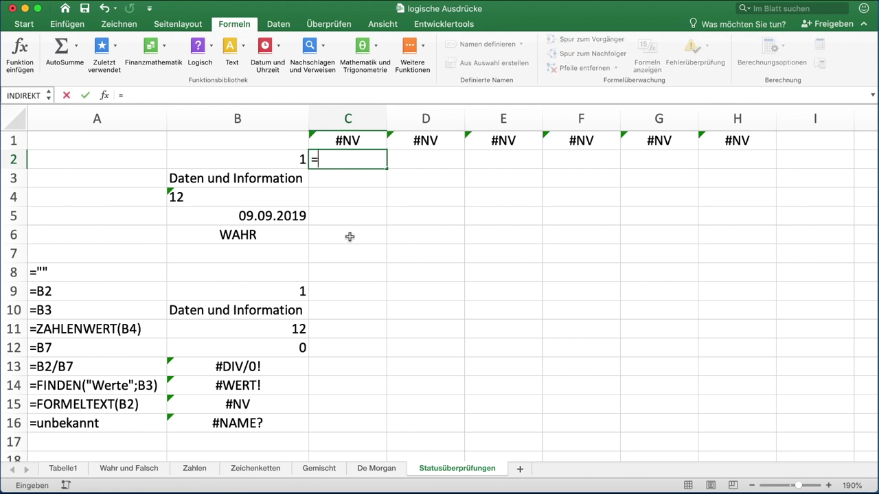
{"action": "type", "text": "istz"}
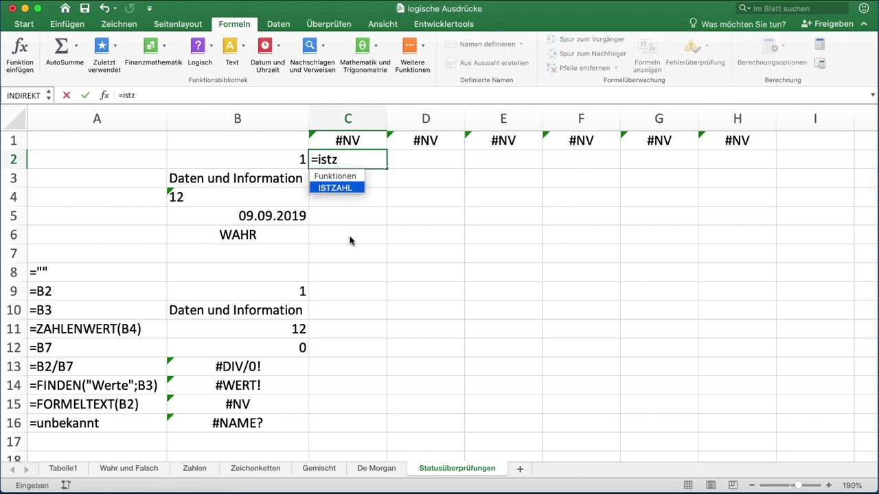
{"action": "key", "text": "Tab"}
{"action": "type", "text": "B2"}
{"action": "key", "text": "Tab"}
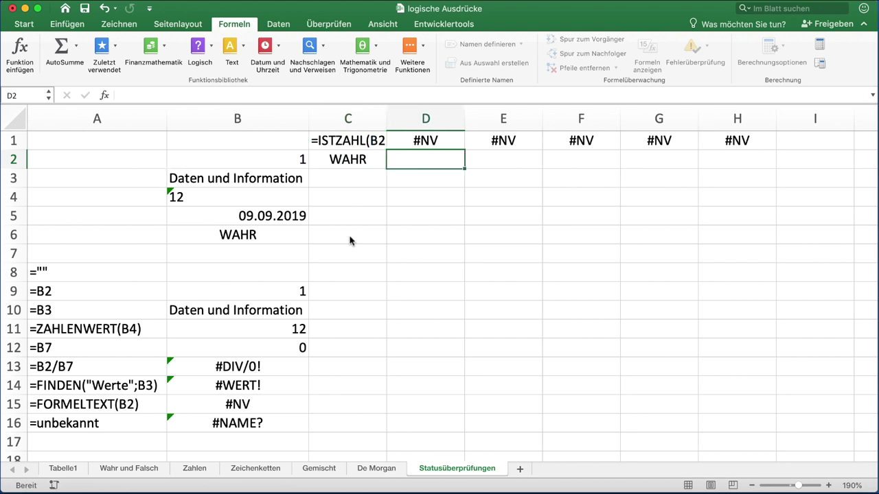
Enter =ISTTEXT(B2) in cell D2 to test whether B2 holds text
{"action": "type", "text": "="}
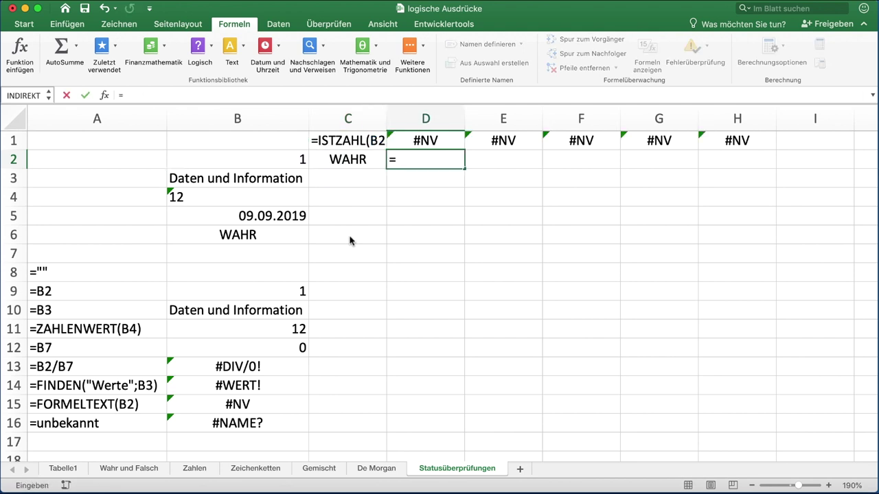
{"action": "type", "text": "istt"}
{"action": "key", "text": "Tab"}
{"action": "key", "text": "Left"}
{"action": "key", "text": "Left"}
{"action": "key", "text": "Tab"}
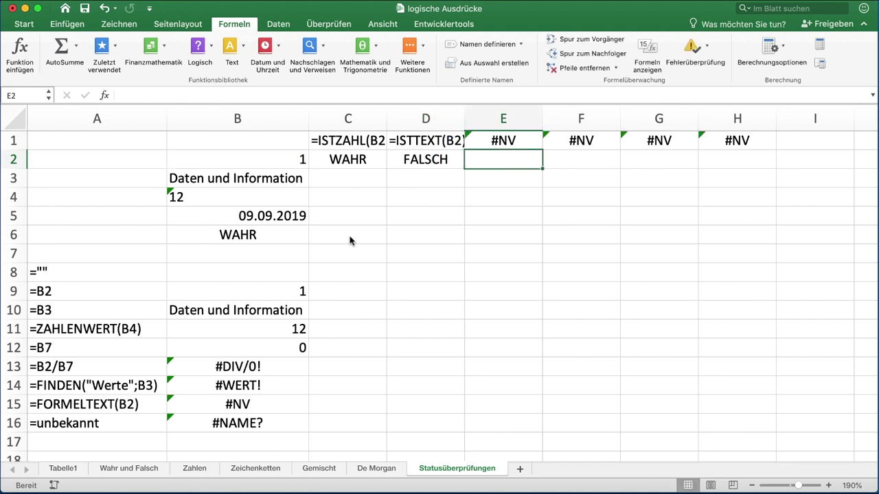
Enter =ISTLEER(B2) in cell E2 to test whether B2 is empty
{"action": "type", "text": "=istl"}
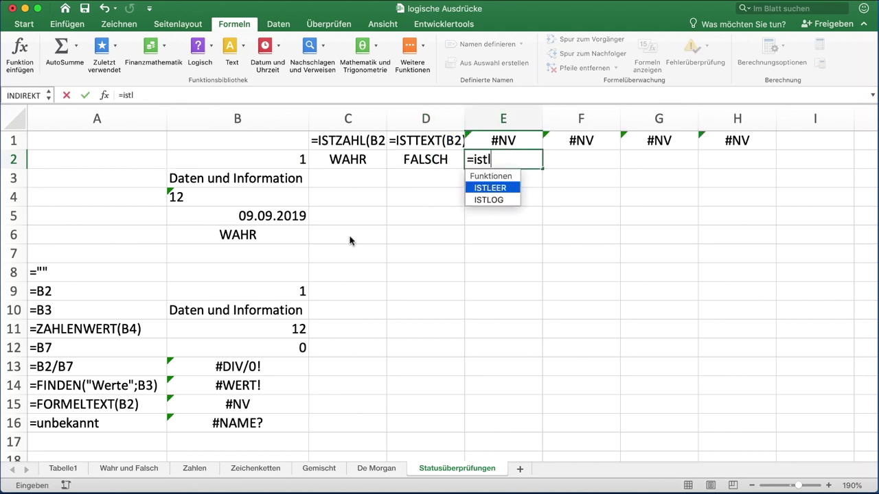
{"action": "key", "text": "Tab"}
{"action": "key", "text": "Left"}
{"action": "key", "text": "Left"}
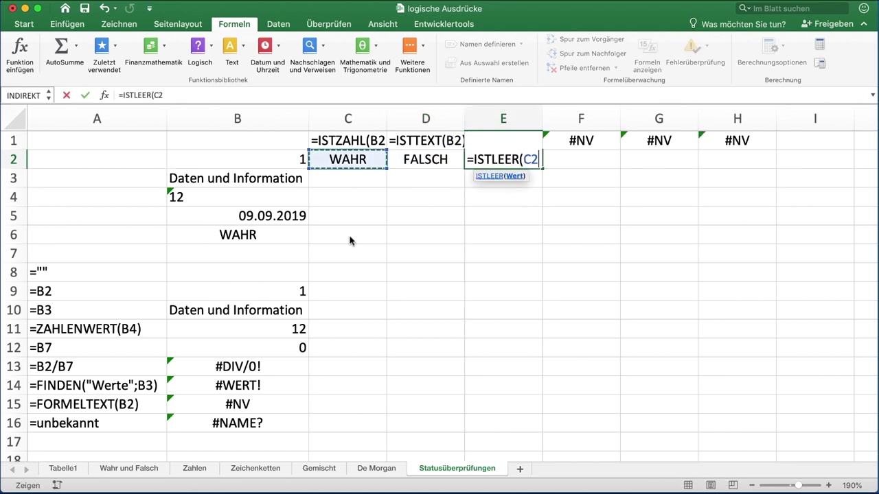
{"action": "key", "text": "Left"}
{"action": "key", "text": "Tab"}
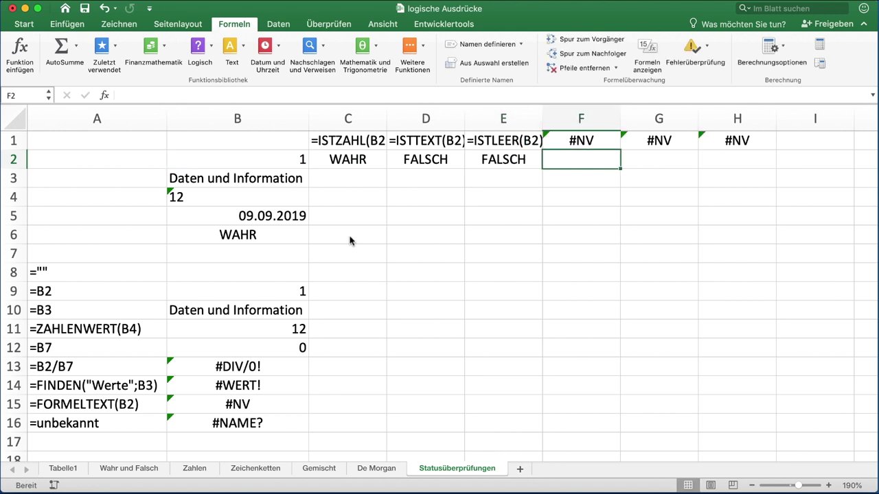
Enter =ISTFORMEL(B2) in cell F2 to test whether B2 contains a formula
{"action": "type", "text": "=istf"}
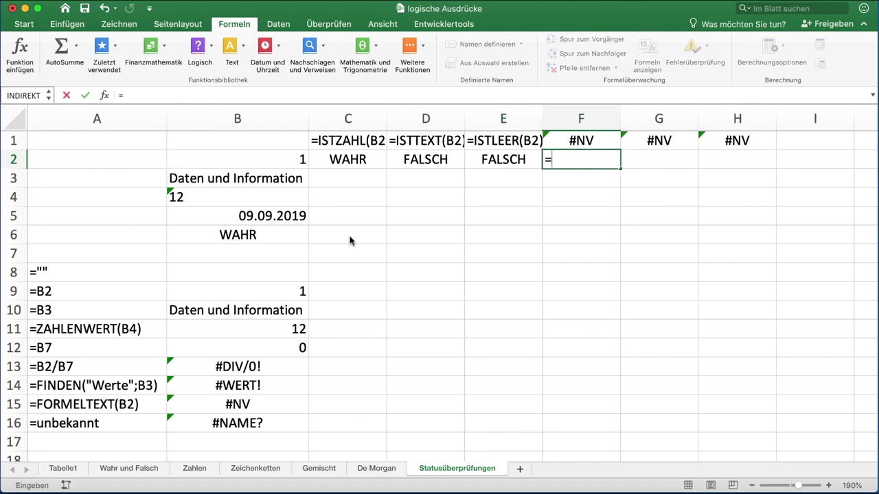
{"action": "key", "text": "Down"}
{"action": "key", "text": "Down"}
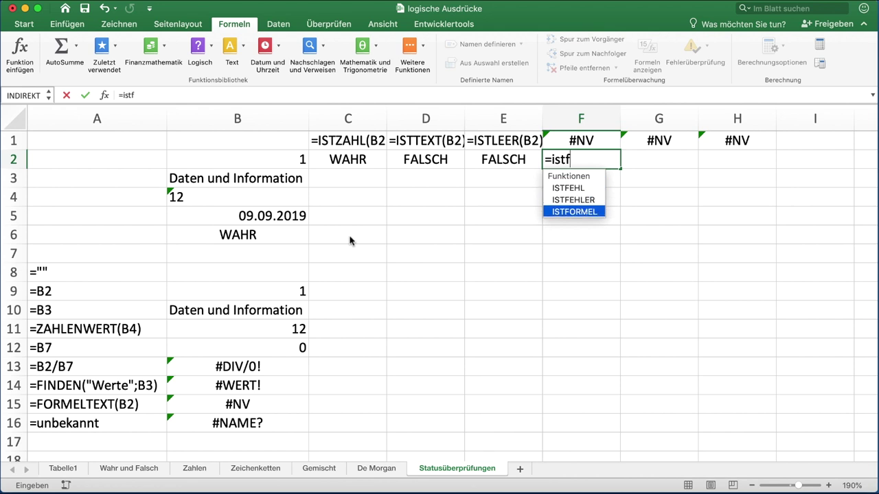
{"action": "key", "text": "Tab"}
{"action": "key", "text": "Left"}
{"action": "key", "text": "Left"}
{"action": "key", "text": "Left"}
{"action": "key", "text": "Left"}
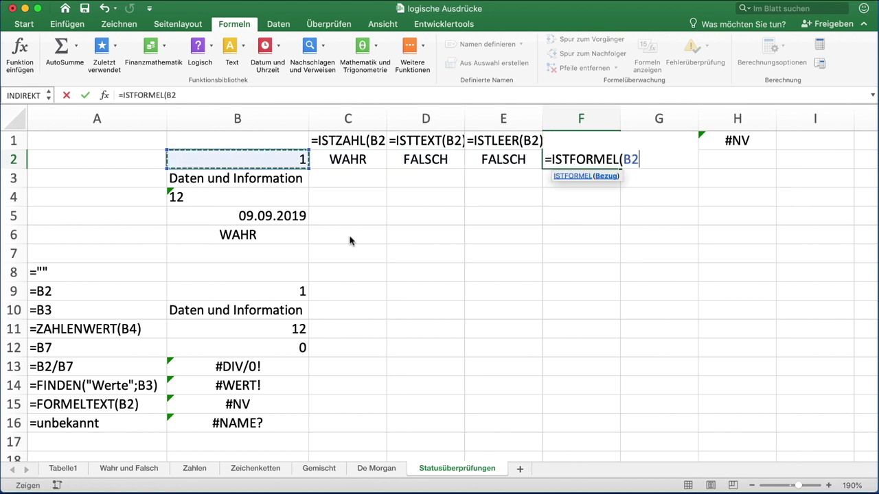
{"action": "key", "text": "Tab"}
Enter =ISTFEHLER(B2) in cell G2 to test whether B2 contains an error
{"action": "type", "text": "="}
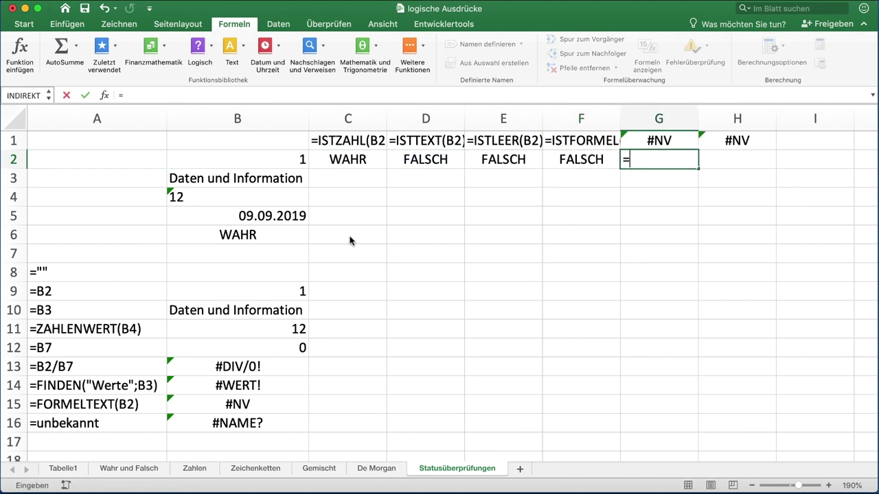
{"action": "type", "text": "istfe"}
{"action": "key", "text": "Down"}
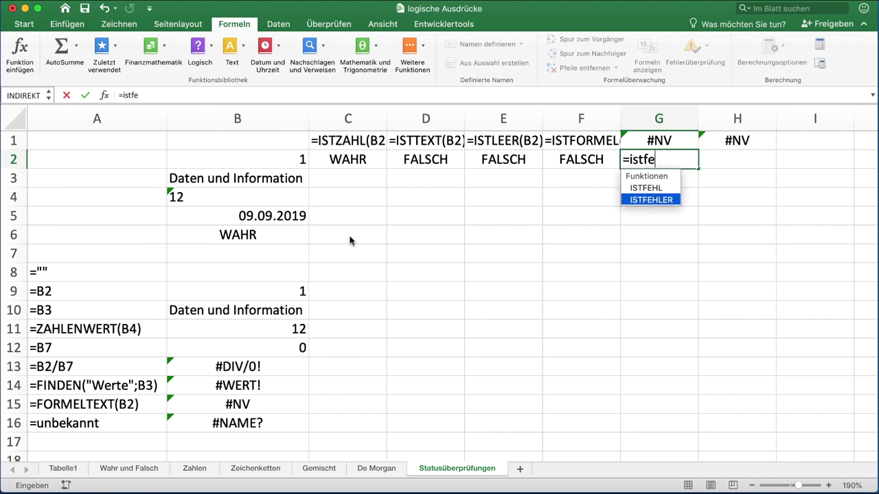
{"action": "key", "text": "Tab"}
{"action": "key", "text": "Left"}
{"action": "key", "text": "Left"}
{"action": "key", "text": "Left"}
{"action": "key", "text": "Left"}
{"action": "key", "text": "Left"}
{"action": "key", "text": "Tab"}
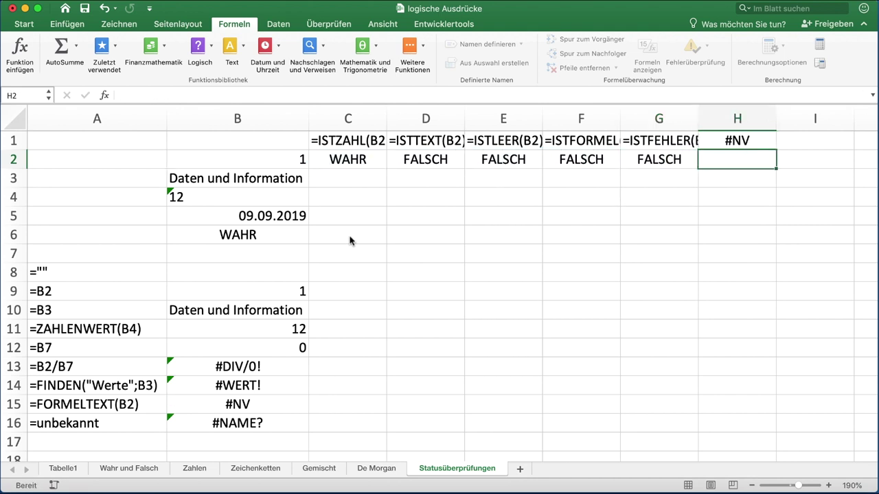
Enter =ISTLOG(B2) in cell H2 to test whether B2 holds a logical value
{"action": "type", "text": "=istlog"}
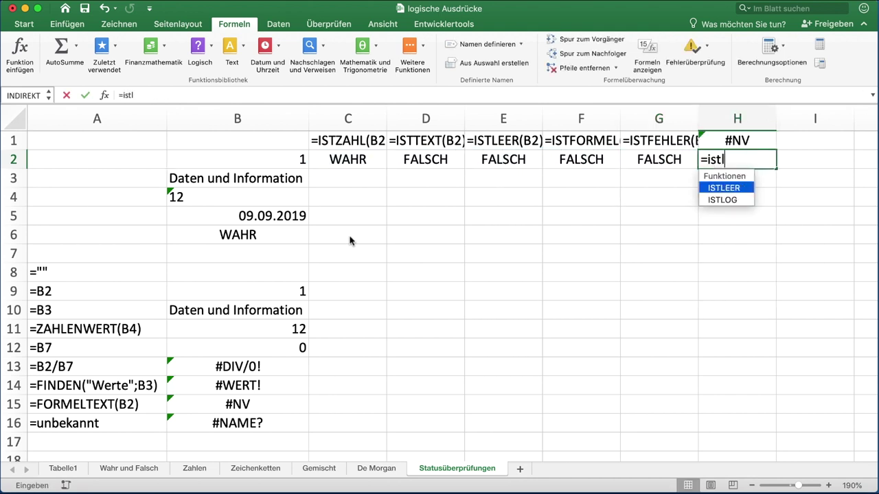
{"action": "key", "text": "Tab"}
{"action": "key", "text": "Left"}
{"action": "key", "text": "Left"}
{"action": "key", "text": "Left"}
{"action": "key", "text": "Left"}
{"action": "key", "text": "Left"}
{"action": "key", "text": "Left"}
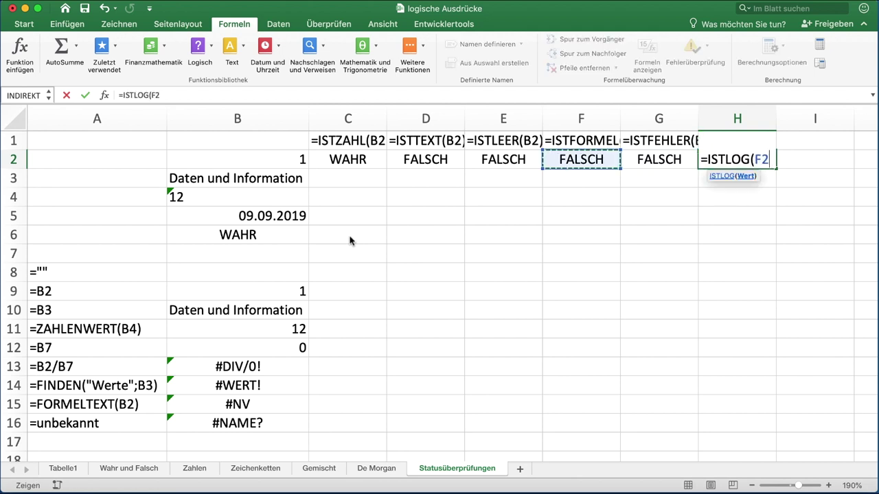
{"action": "key", "text": "Return"}
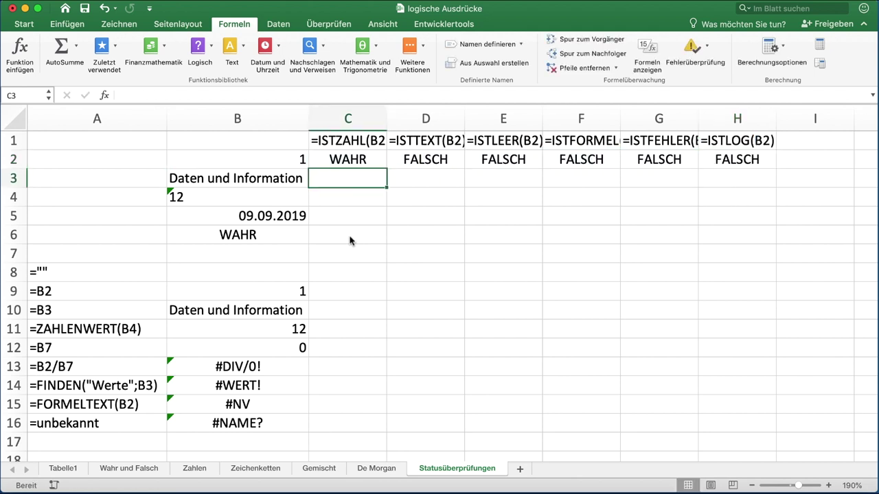
Fill the IST formulas of C2:H2 down through row 16 for all values in column B
{"action": "left_click_drag", "start_coordinate": [346, 160], "coordinate": [772, 428]}
{"action": "left_click", "coordinate": [806, 425]}
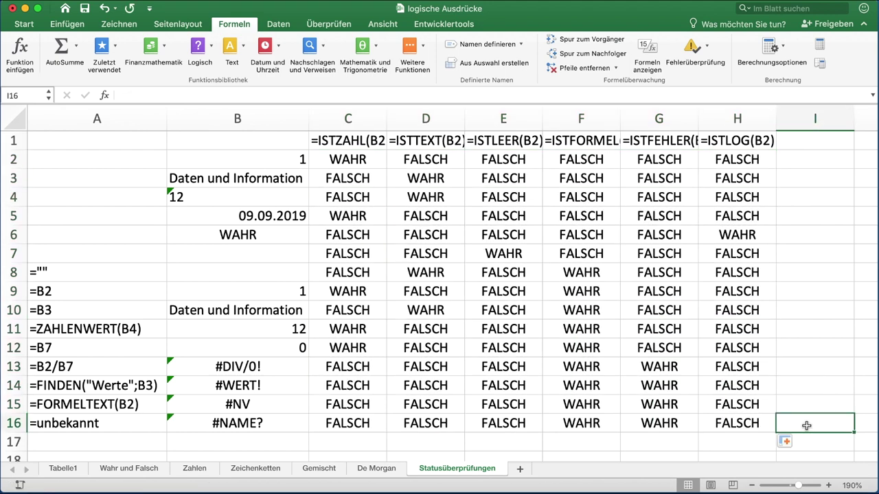
Examine the ISTTEXT and ISTFORMEL results for B8 together, and the ISTZAHL and ISTFORMEL results for B9 together
{"action": "left_click", "coordinate": [450, 278]}
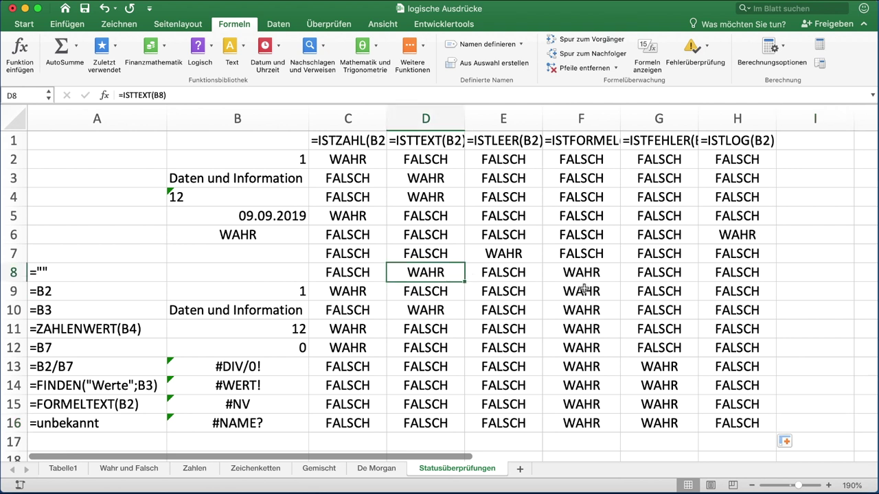
{"action": "left_click", "coordinate": [610, 272], "text": "super"}
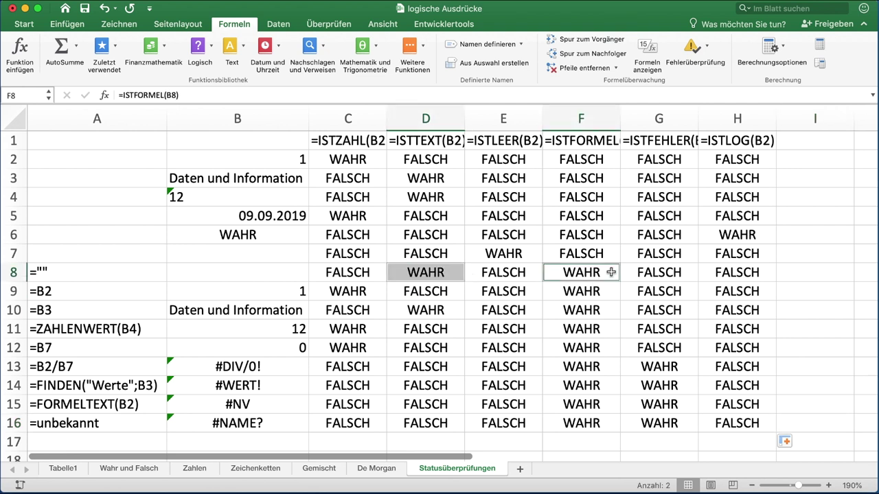
{"action": "left_click", "coordinate": [371, 292]}
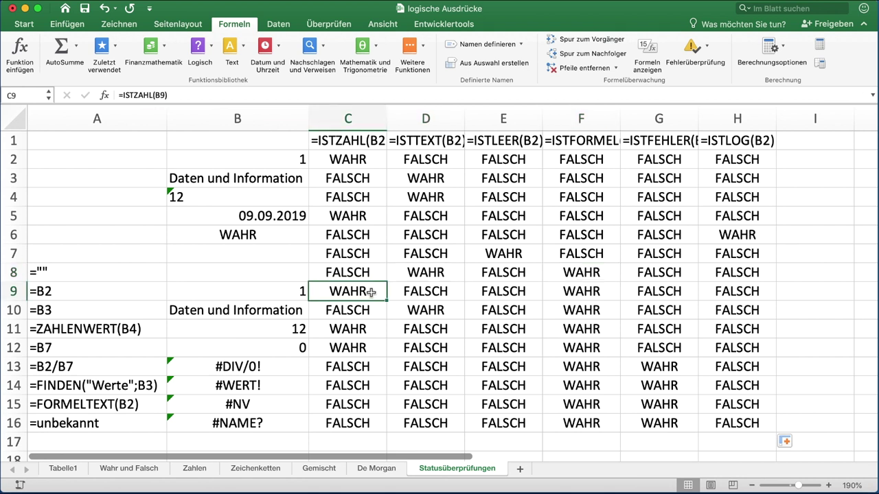
{"action": "left_click", "coordinate": [610, 297], "text": "super"}
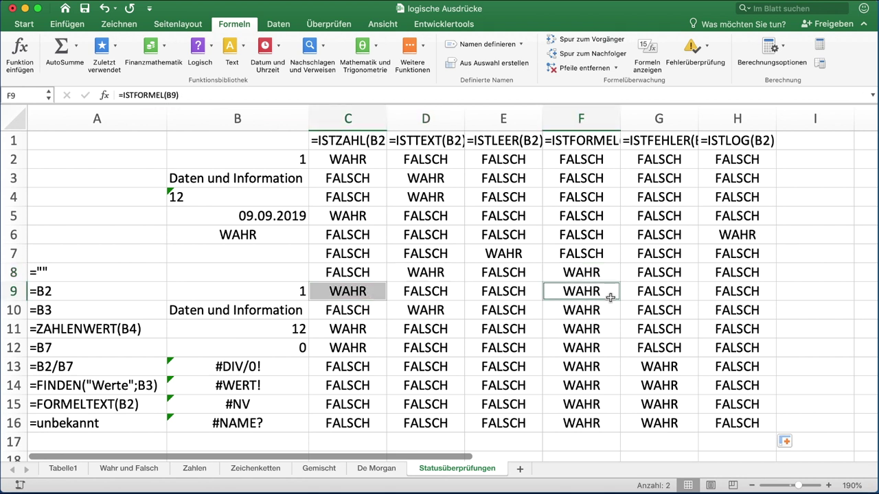
Enter =B8=B7 in cell I8 to compare the empty-text formula cell with the empty cell above it
{"action": "left_click", "coordinate": [789, 273]}
{"action": "type", "text": "="}
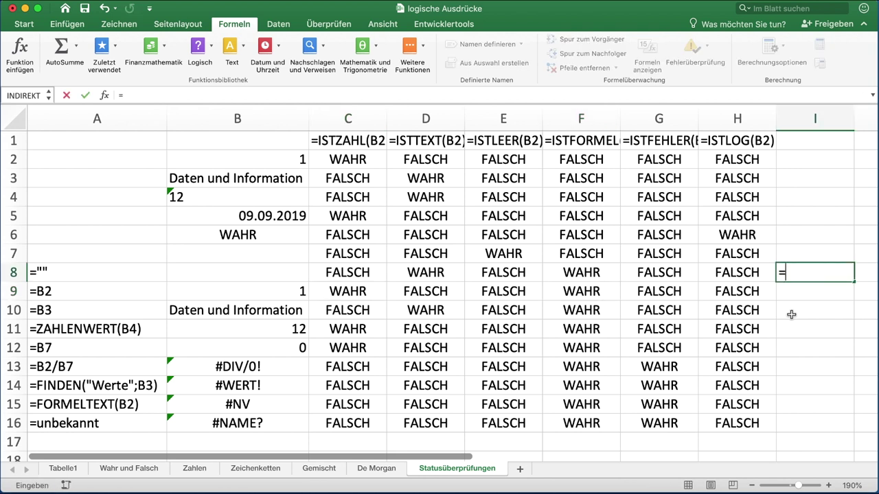
{"action": "key", "text": "Left"}
{"action": "key", "text": "Left"}
{"action": "key", "text": "Left"}
{"action": "key", "text": "Left"}
{"action": "key", "text": "Left"}
{"action": "key", "text": "Left"}
{"action": "key", "text": "Left"}
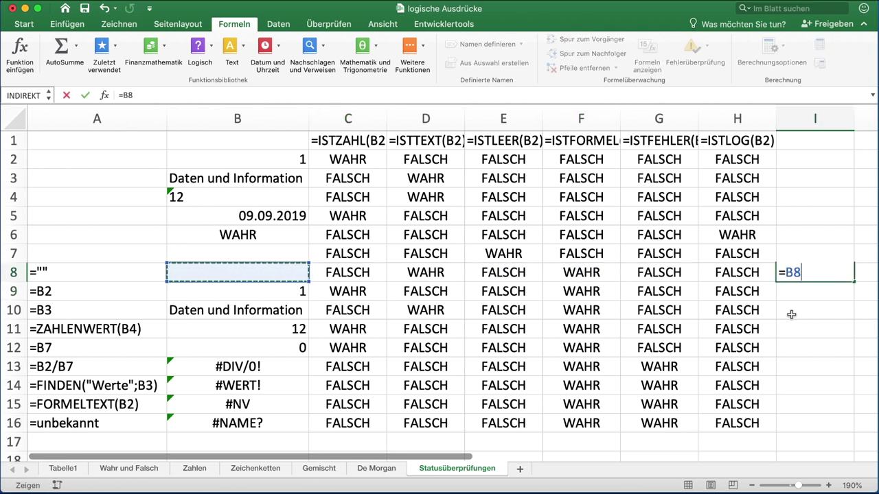
{"action": "type", "text": "="}
{"action": "key", "text": "Left"}
{"action": "key", "text": "Left"}
{"action": "key", "text": "Left"}
{"action": "key", "text": "Left"}
{"action": "key", "text": "Left"}
{"action": "key", "text": "Left"}
{"action": "key", "text": "Left"}
{"action": "key", "text": "Up"}
{"action": "key", "text": "Return"}
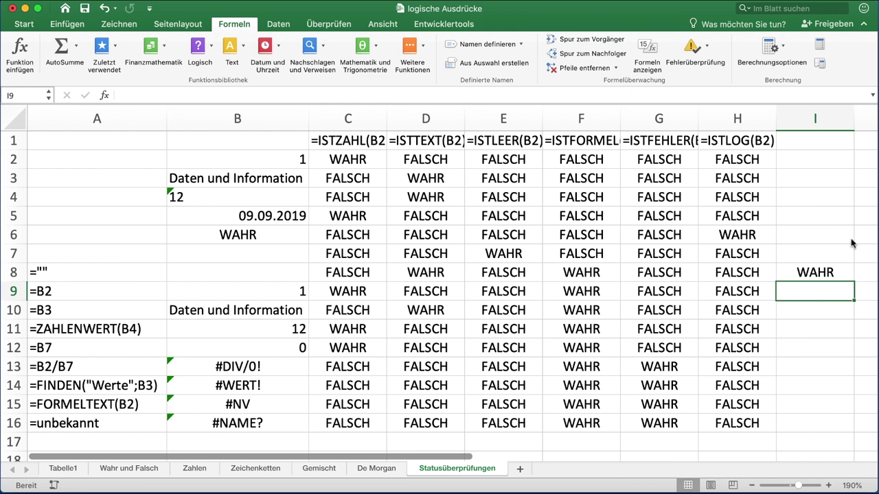
Select the ISTLEER result for B7 together with the ISTTEXT result for B8 to contrast both cells
{"action": "left_click", "coordinate": [504, 258]}
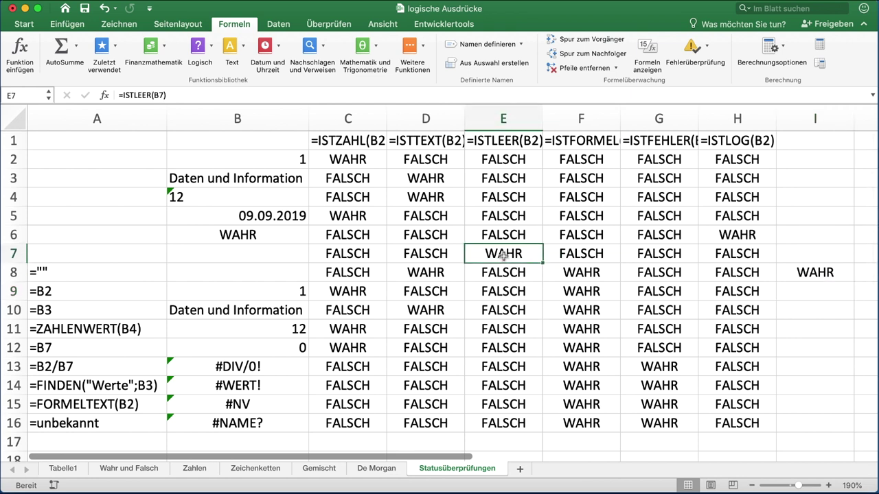
{"action": "left_click", "coordinate": [448, 277], "text": "super"}
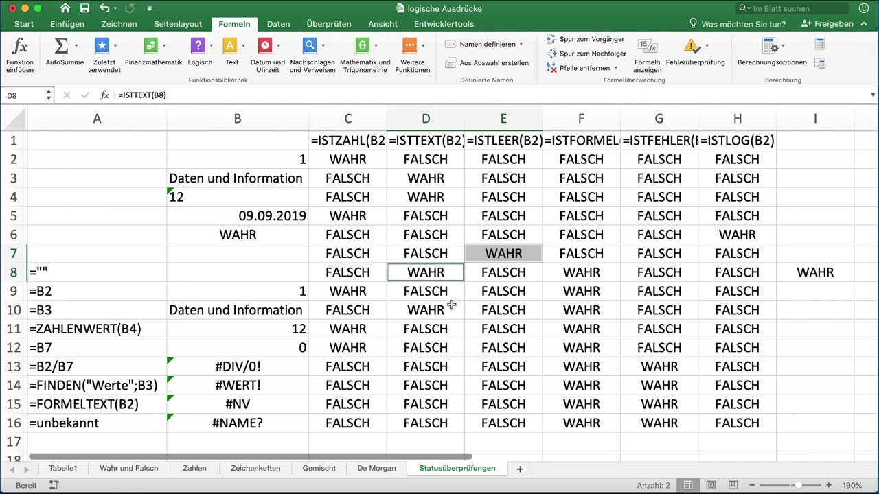